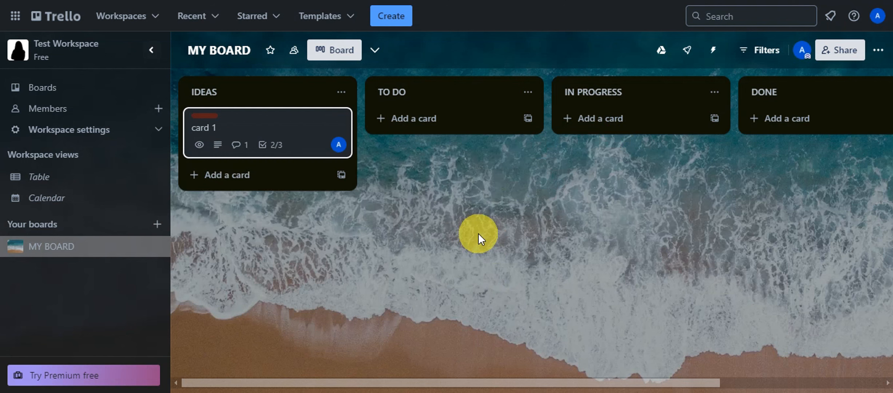
Open the Power-Ups directory for MY BOARD and search it for "google sheets"
left_click(878, 50)
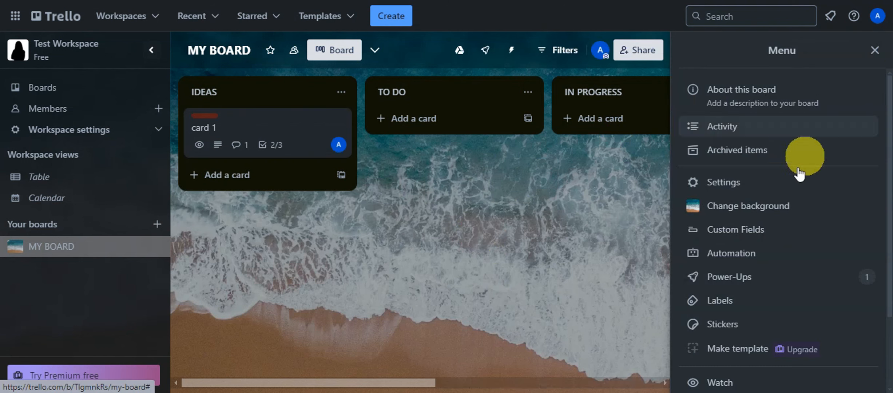
left_click(741, 278)
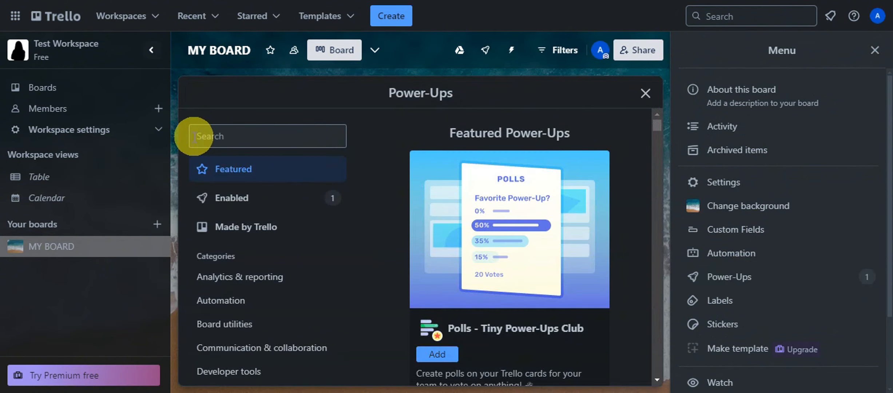
left_click(223, 135)
type("g")
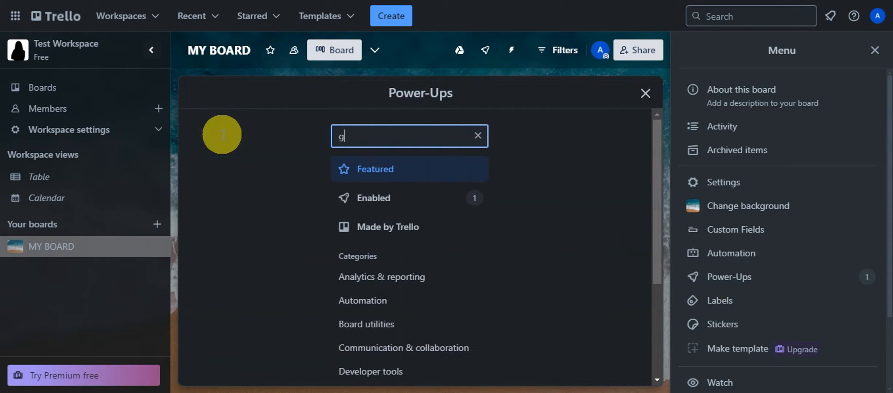
type("oogle sheets")
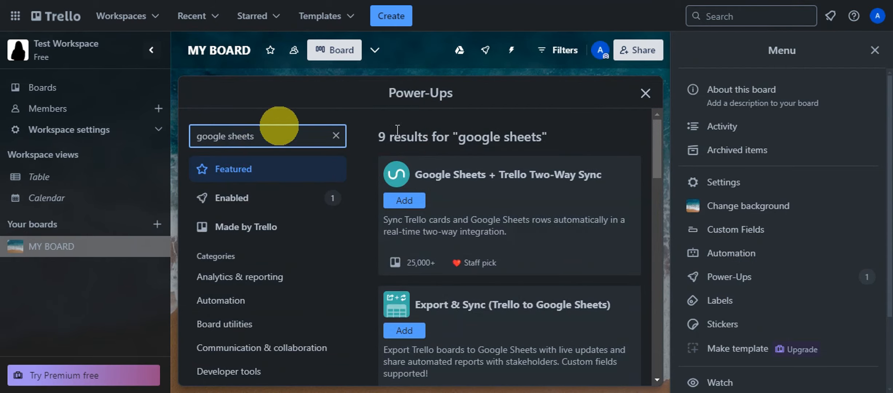
Browse the Google Sheets results and open the details of the Export & Sync (Trello to Google Sheets) Power-Up
scroll(522, 148, "down", 2)
scroll(522, 147, "down", 2)
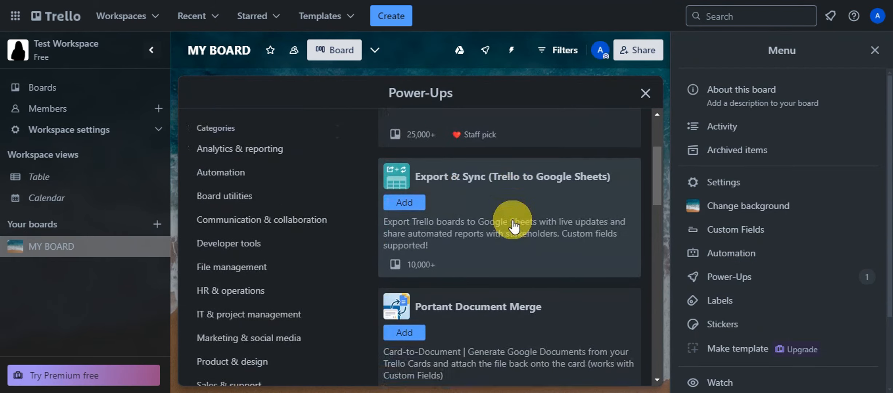
scroll(510, 219, "up", 4)
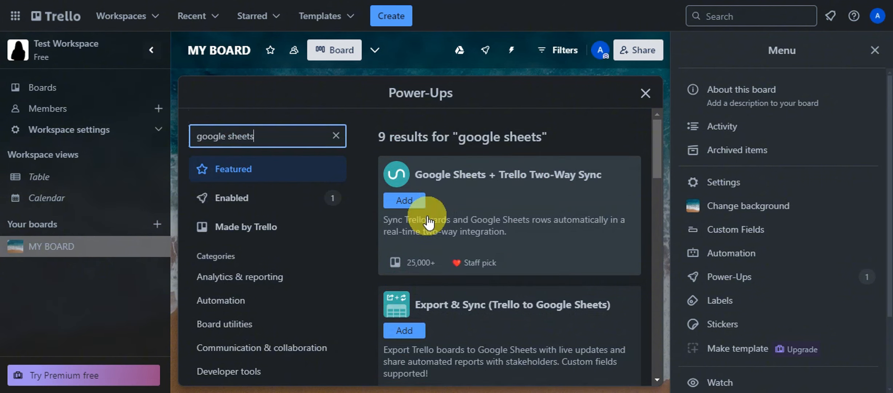
scroll(517, 193, "down", 2)
scroll(538, 170, "down", 4)
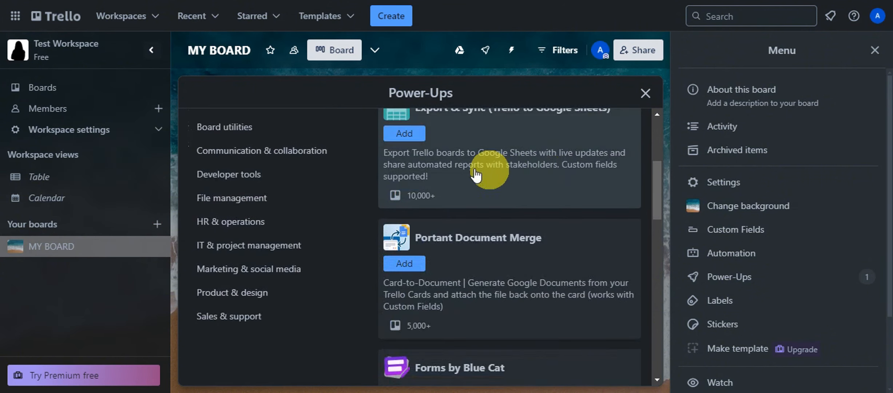
scroll(498, 171, "up", 2)
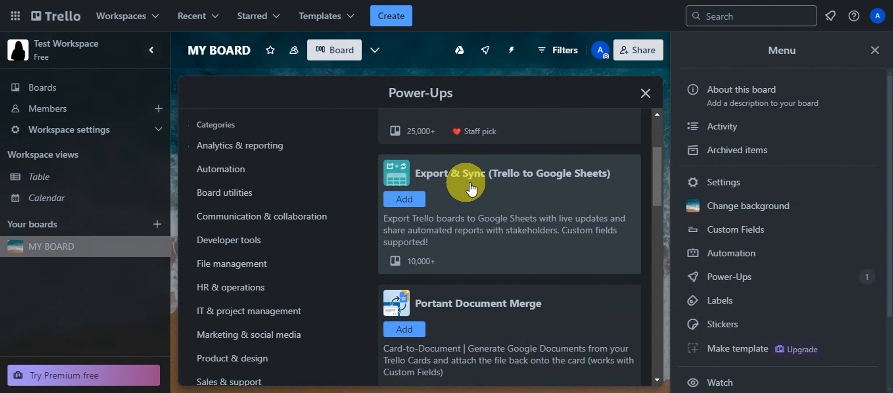
left_click(551, 195)
scroll(472, 197, "up", 4)
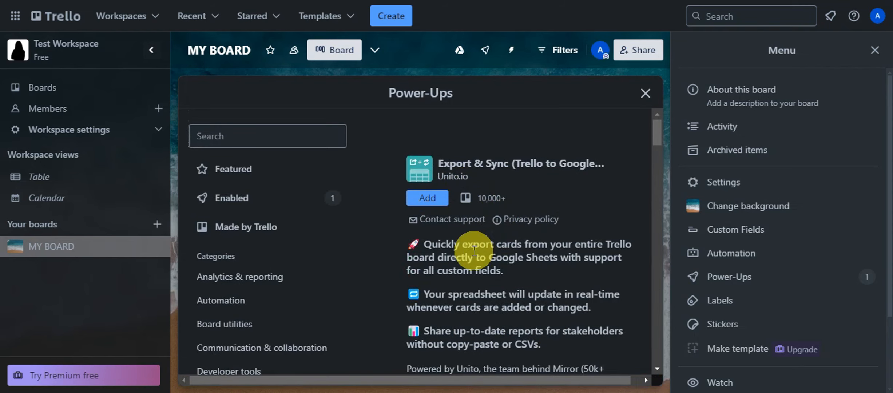
Read through the Export & Sync Power-Up's description, including its features and how it works
scroll(452, 236, "down", 2)
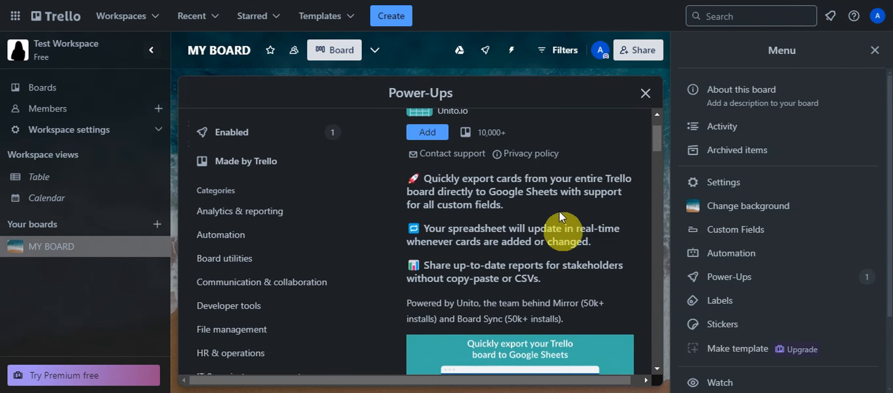
scroll(564, 229, "down", 2)
scroll(509, 248, "up", 4)
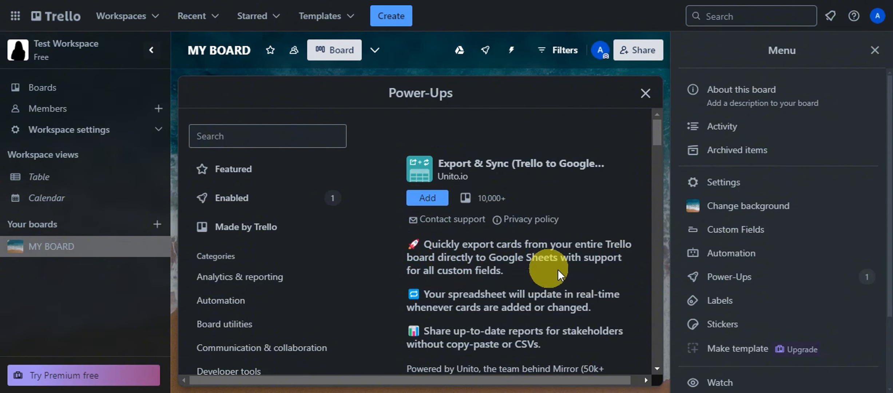
scroll(519, 273, "down", 1)
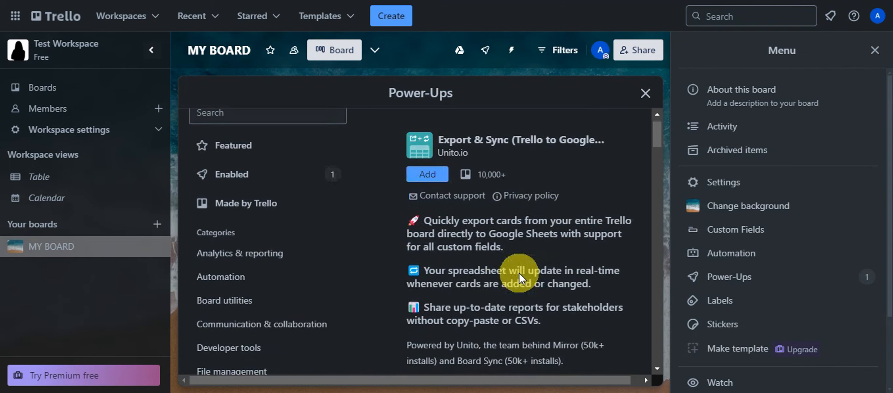
scroll(511, 282, "down", 2)
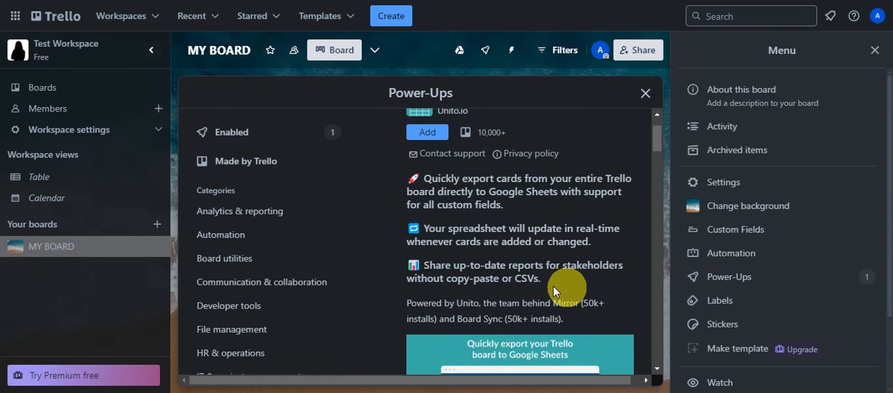
scroll(531, 235, "down", 5)
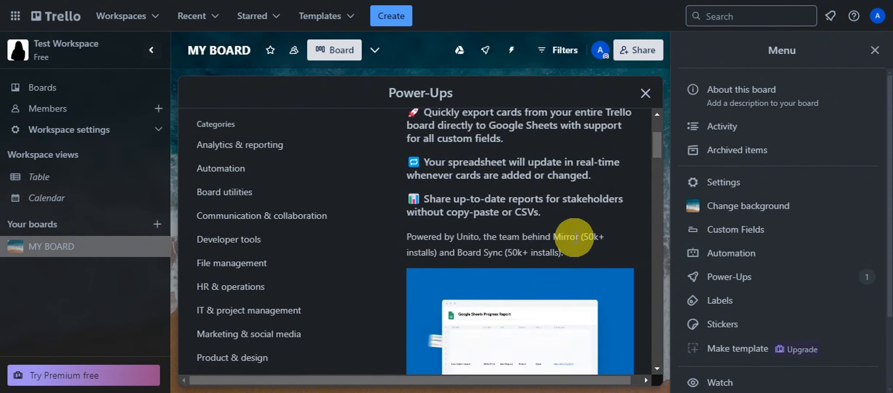
scroll(574, 241, "down", 1)
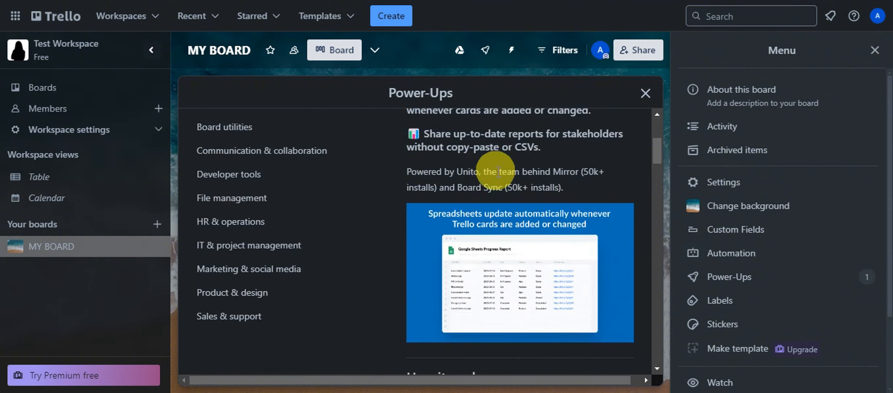
scroll(550, 235, "down", 4)
scroll(540, 227, "down", 4)
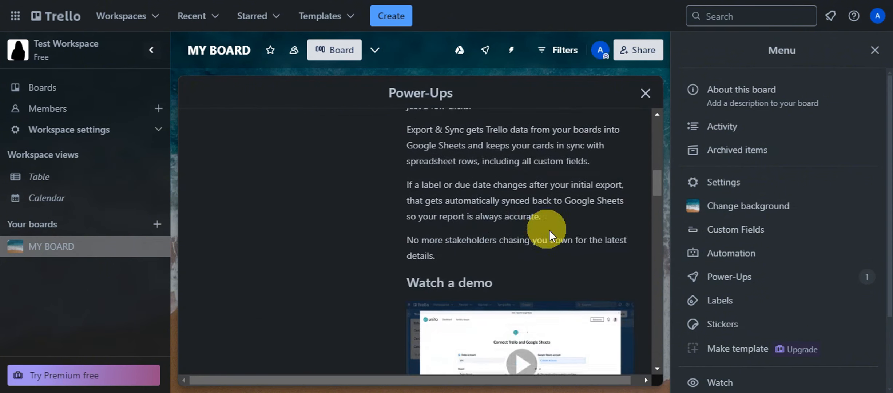
scroll(542, 222, "up", 2)
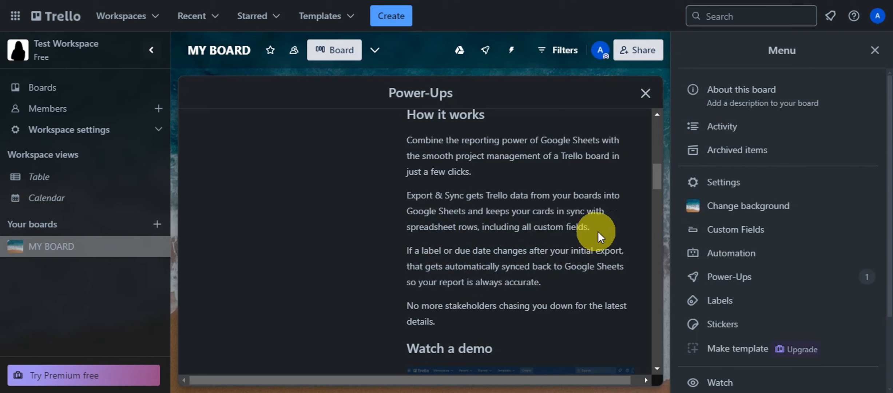
scroll(586, 287, "up", 5)
scroll(584, 287, "up", 4)
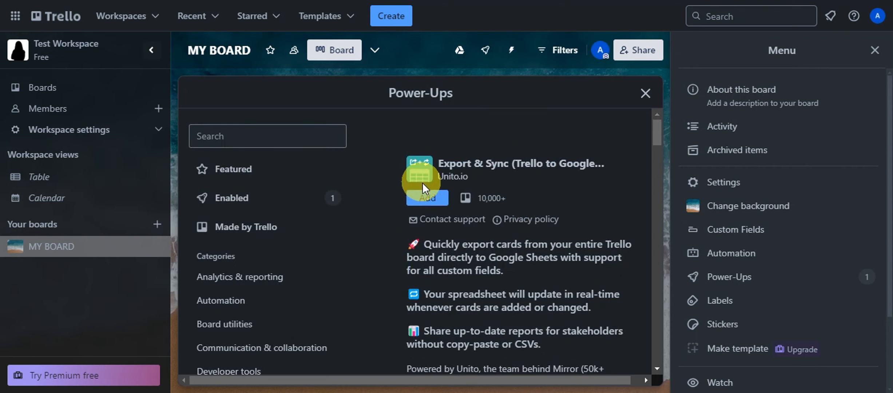
Add the Export & Sync Power-Up to the board and return to the full board view
left_click(425, 199)
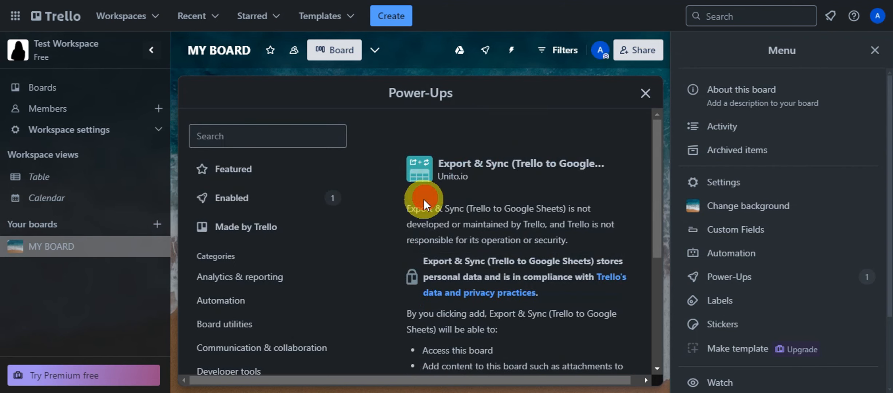
left_click(643, 95)
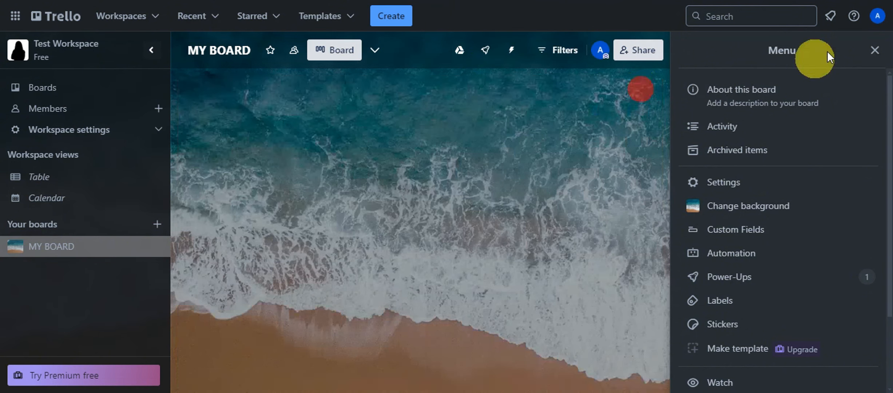
left_click(875, 49)
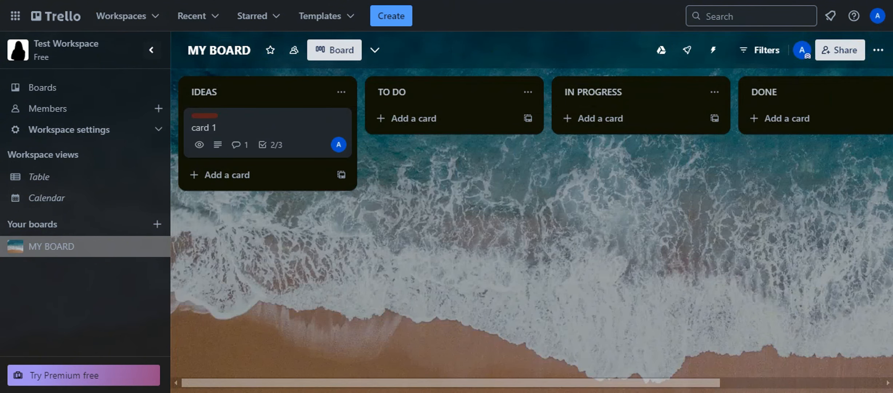
Launch Export & Sync from the board's enabled Power-Ups to bring up its Unito account authorization
left_click(687, 51)
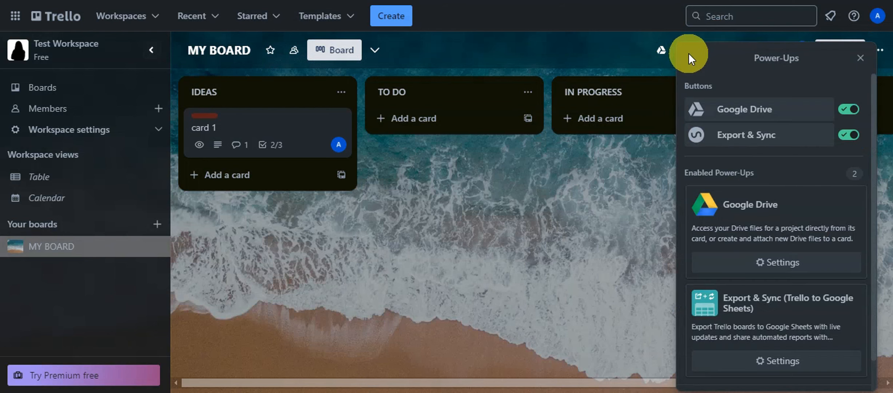
left_click(745, 138)
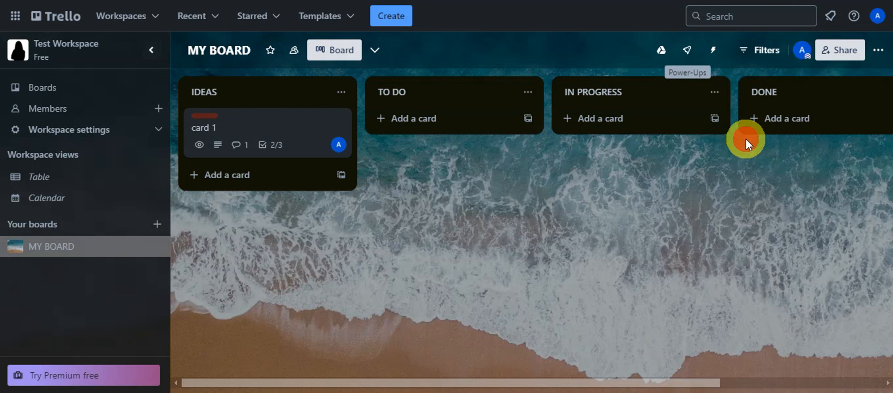
left_click(688, 51)
scroll(784, 190, "down", 2)
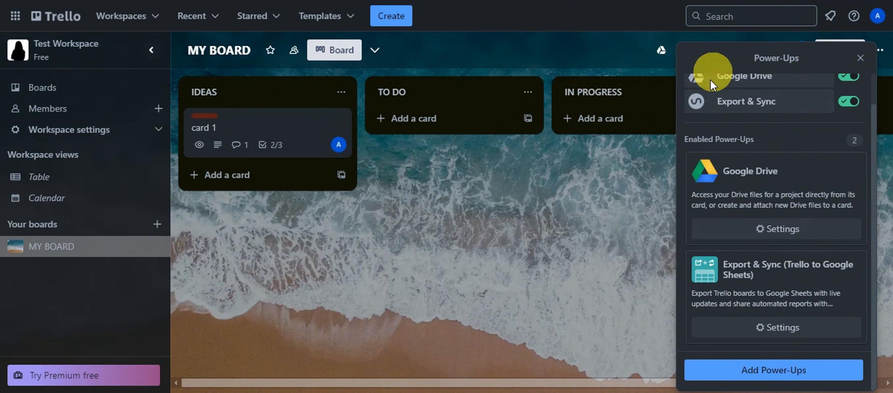
left_click(740, 105)
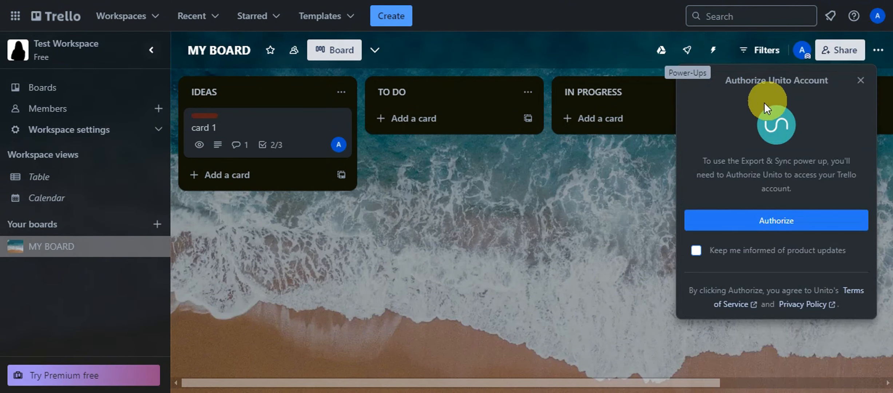
Authorize Unito, allow it access to the Trello account, and acknowledge the connection
left_click(777, 220)
scroll(279, 120, "down", 10)
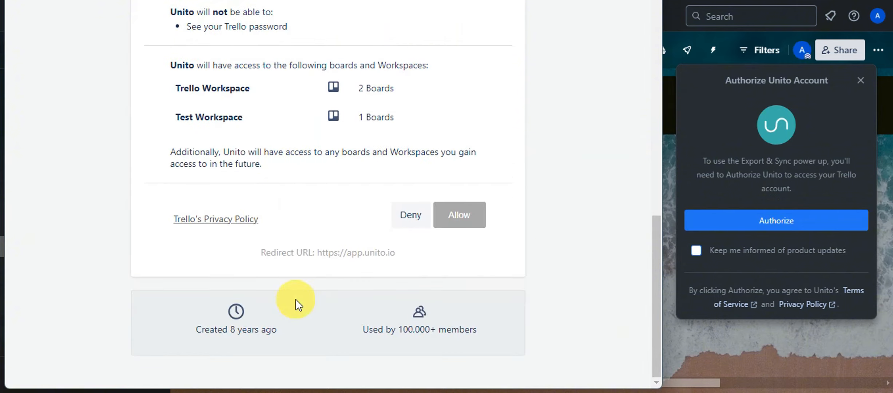
left_click(466, 212)
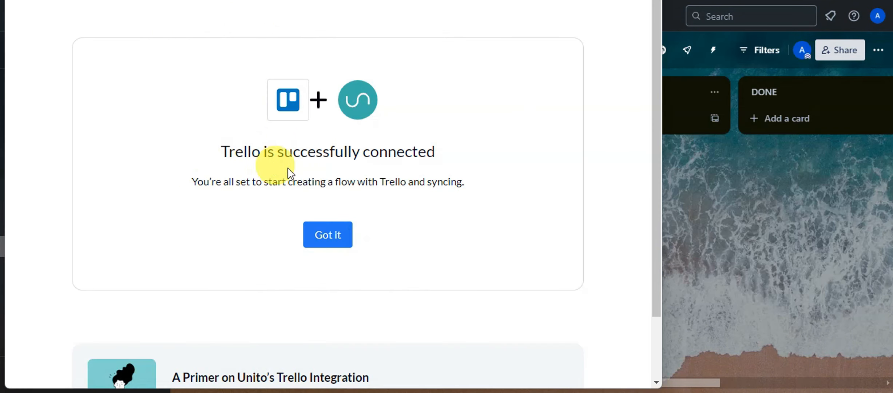
left_click(321, 236)
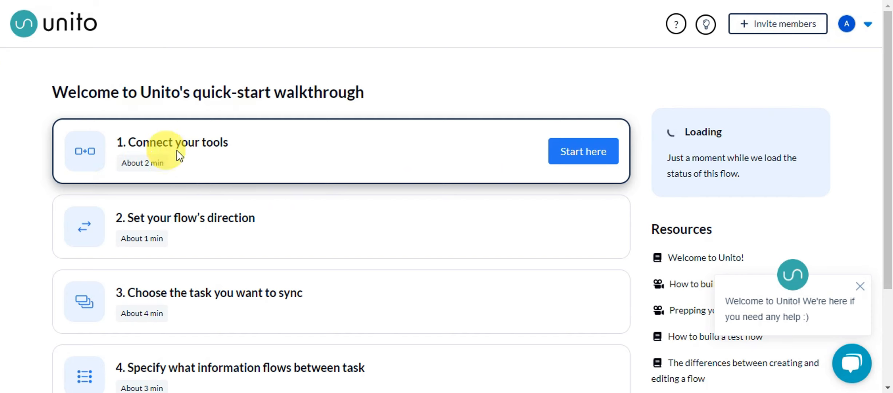
Start connecting tools in Unito's quick-start walkthrough and choose Trello as the flow's first tool
left_click(583, 152)
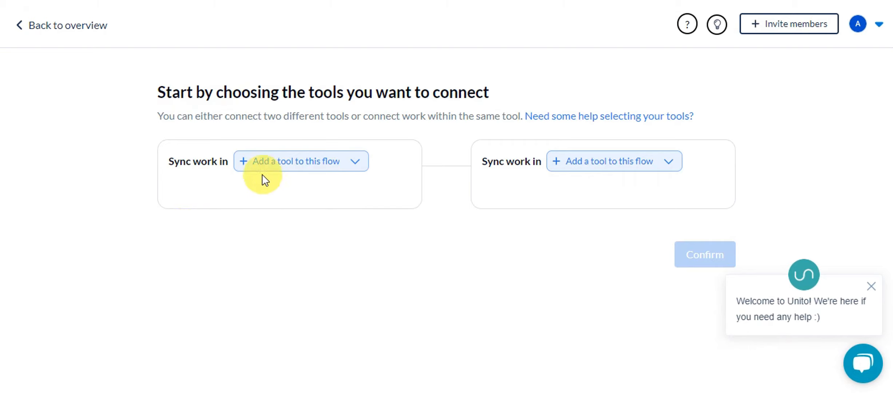
left_click(259, 163)
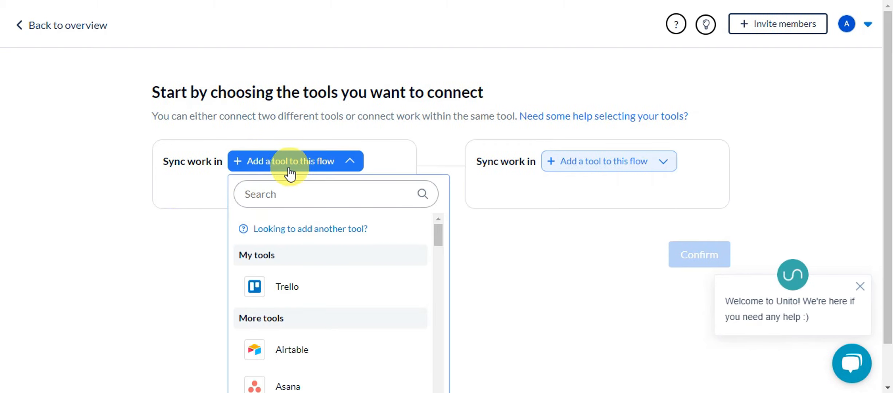
left_click(288, 290)
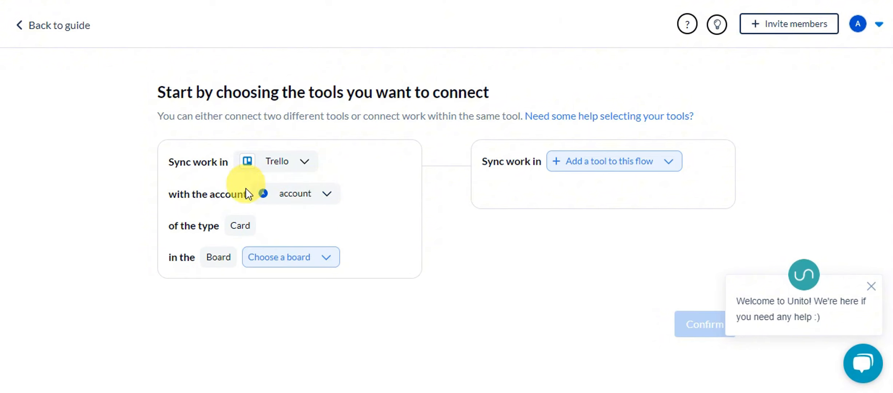
Find Google Sheets in the tool list and set it as the flow's second tool
left_click(575, 168)
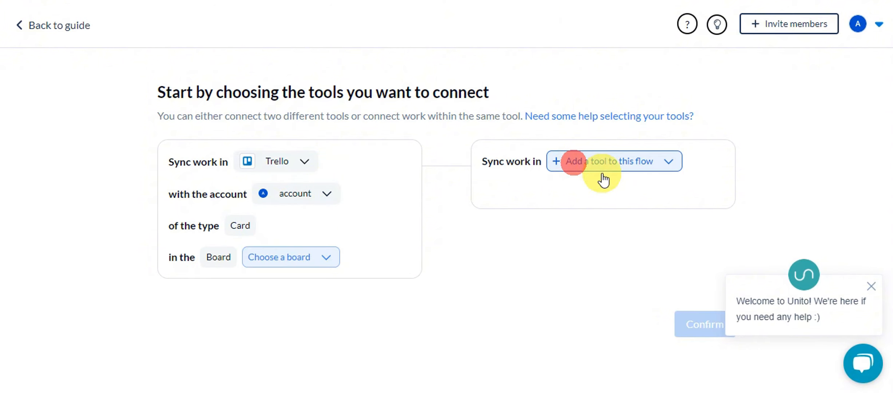
scroll(623, 248, "down", 3)
scroll(630, 238, "down", 1)
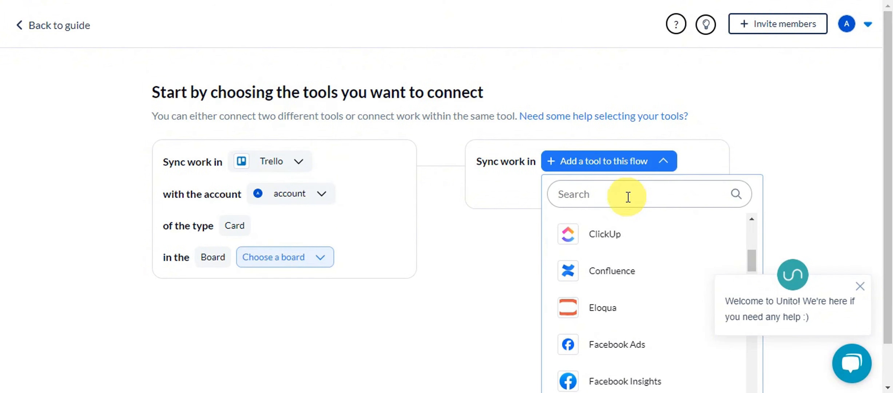
left_click(628, 196)
type("google sheets")
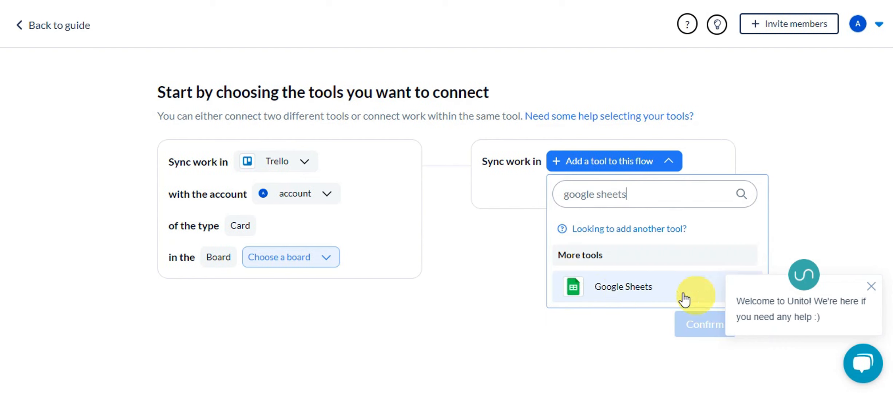
left_click(620, 297)
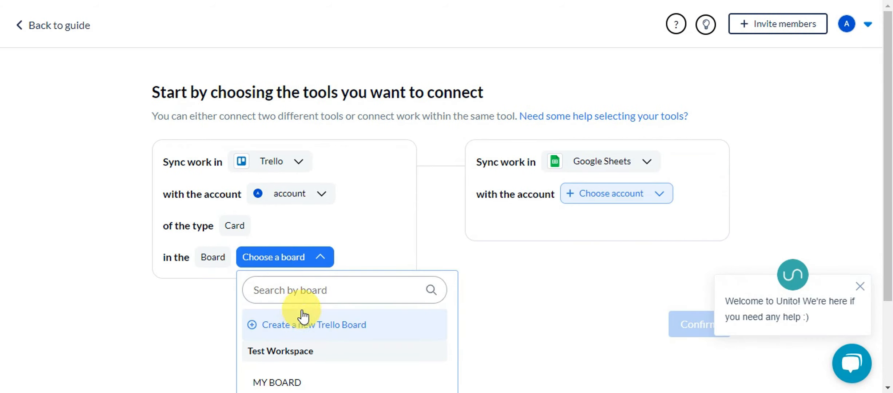
Choose MY BOARD as the Trello board to sync in the flow
scroll(303, 316, "down", 2)
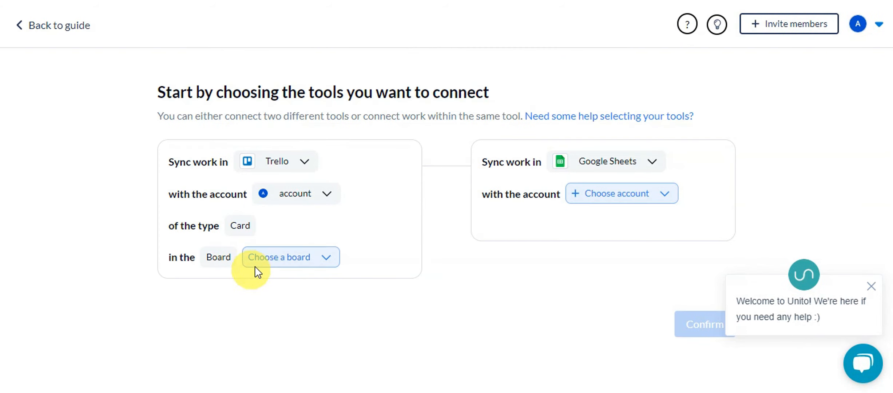
left_click(255, 266)
left_click(277, 379)
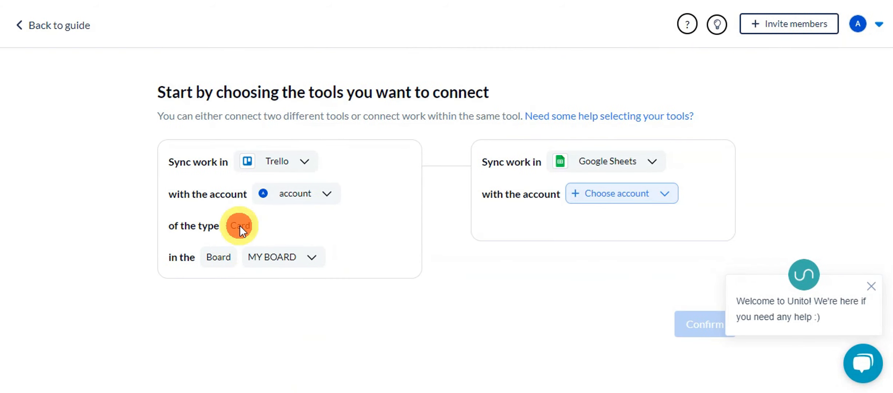
Connect a new Google Sheets account to Unito and select it for the flow's second tool
left_click(631, 199)
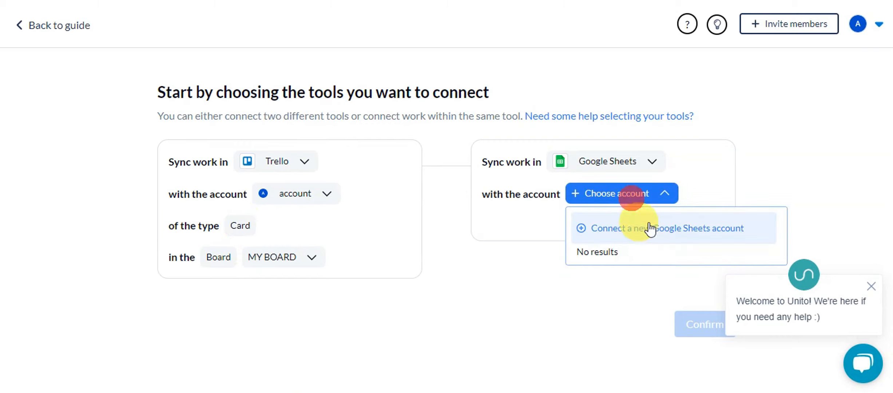
left_click(619, 233)
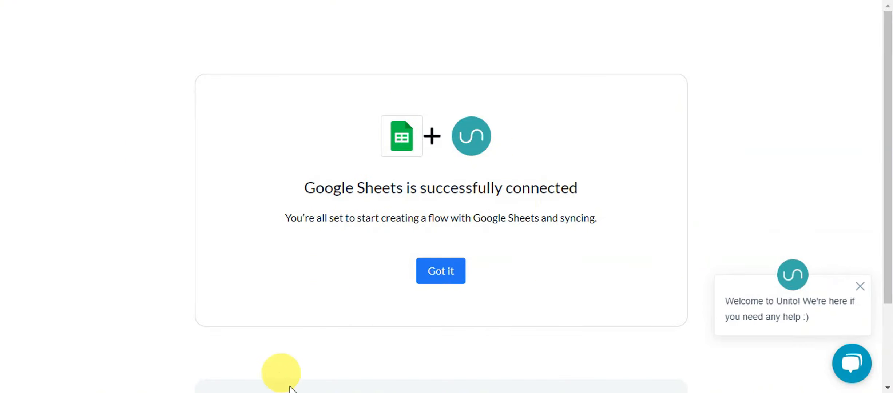
left_click(439, 277)
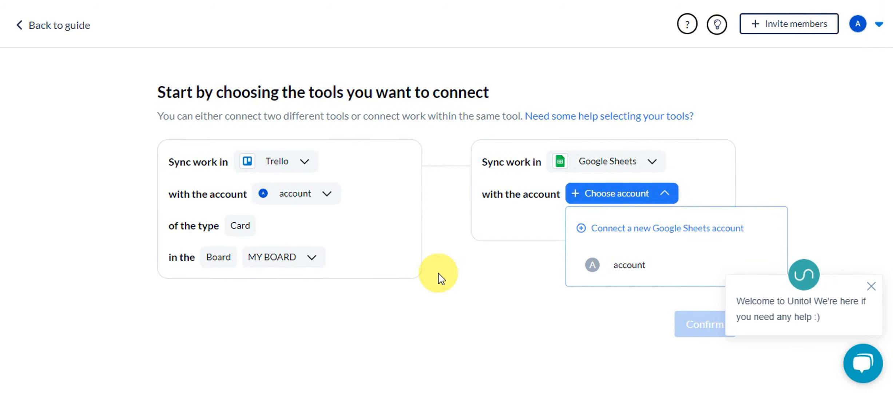
left_click(642, 265)
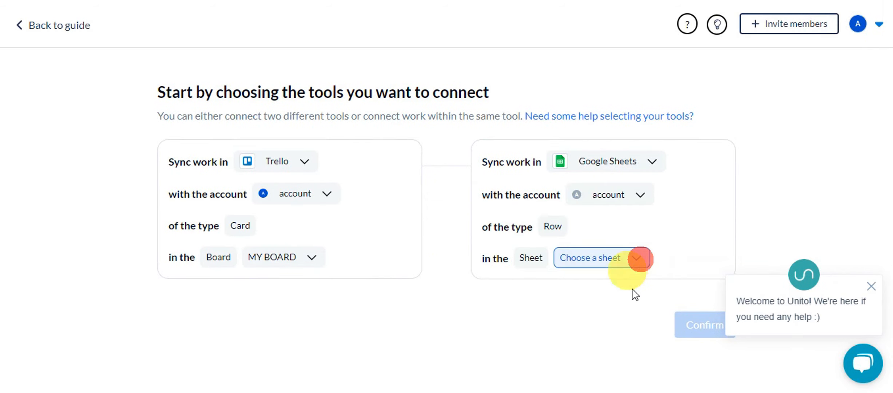
Create a new Google Sheets sheet named "unito test" as the sync destination
left_click(585, 261)
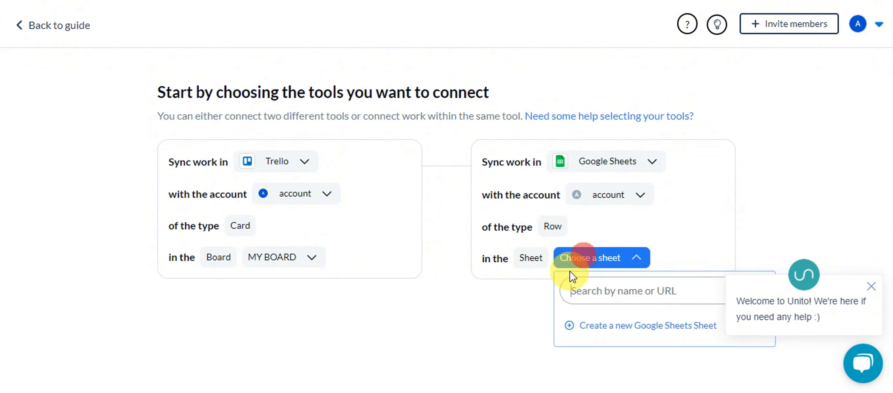
left_click(619, 327)
left_click(422, 200)
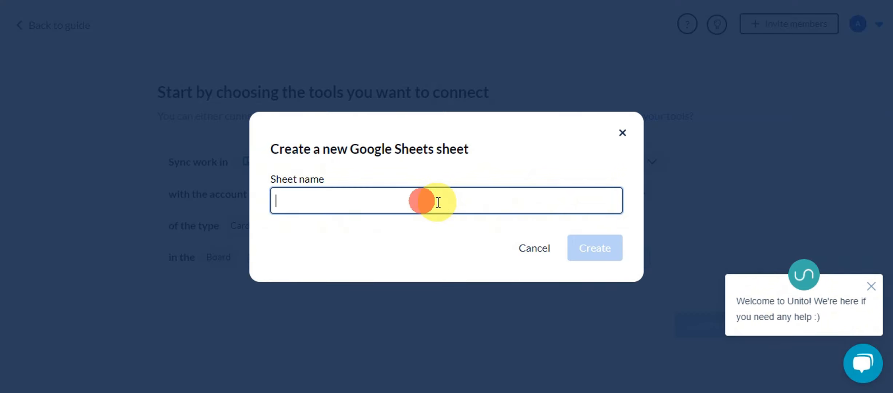
type("unito test")
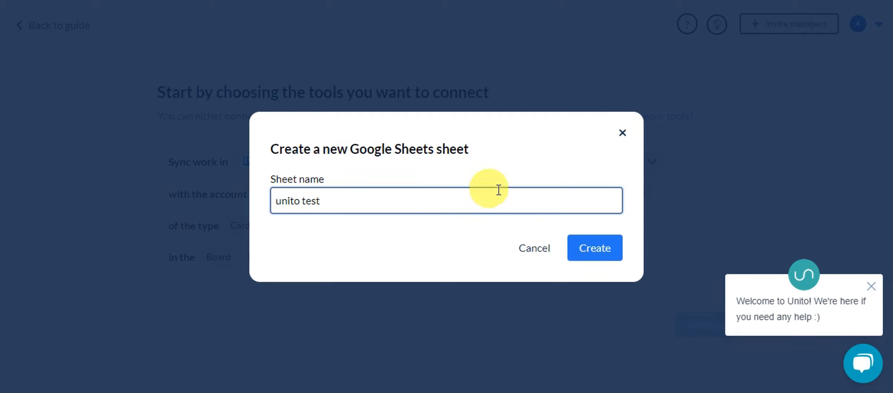
left_click(592, 249)
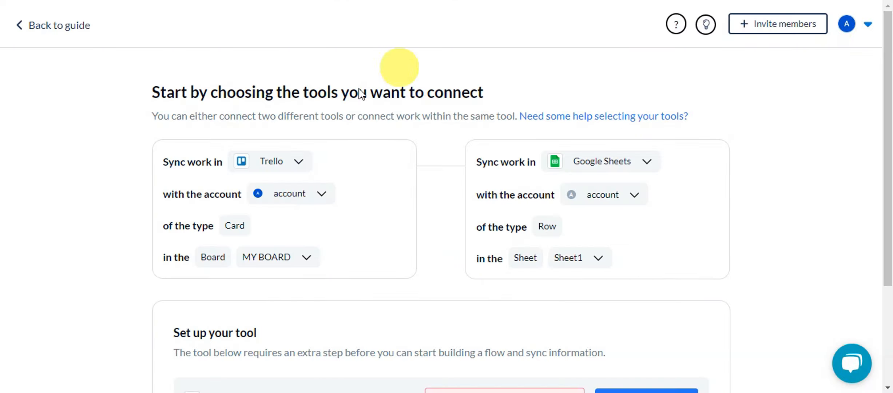
Bring up the Unito add-on installation instructions for Sheet1 and follow their link to the new spreadsheet in Google Sheets
scroll(484, 105, "down", 3)
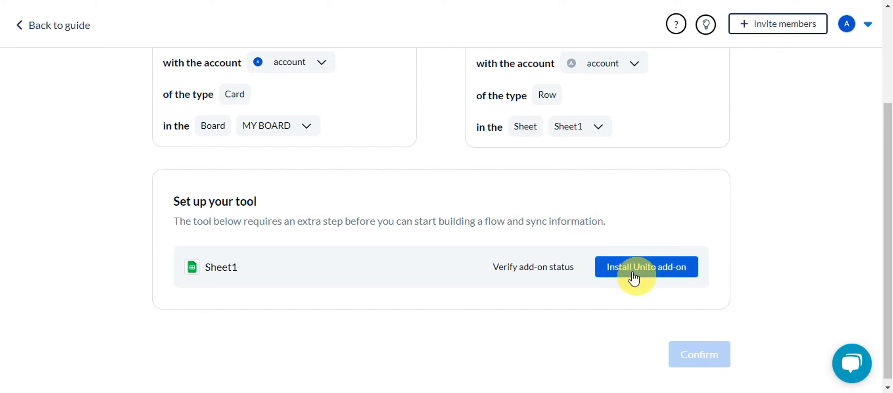
left_click(648, 266)
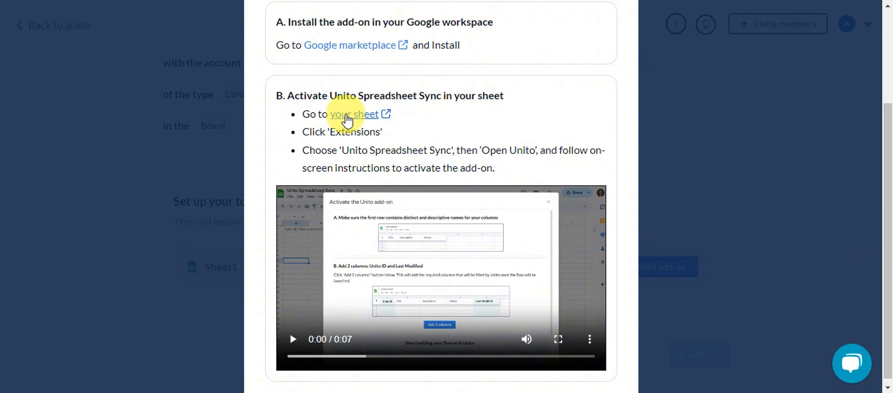
left_click(353, 114)
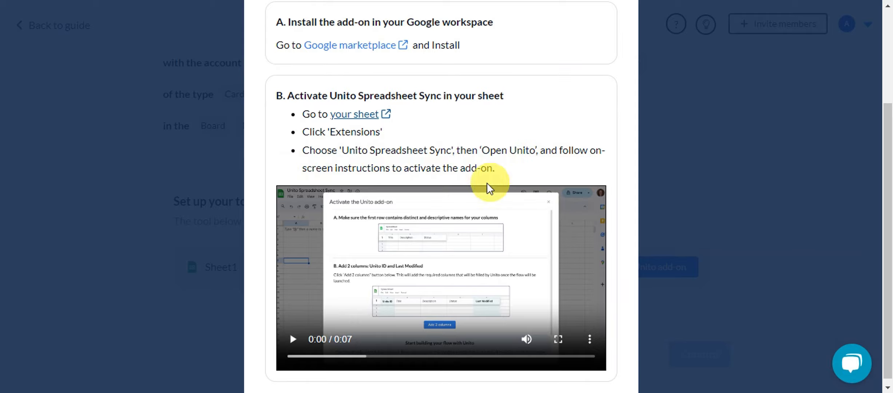
scroll(605, 206, "down", 1)
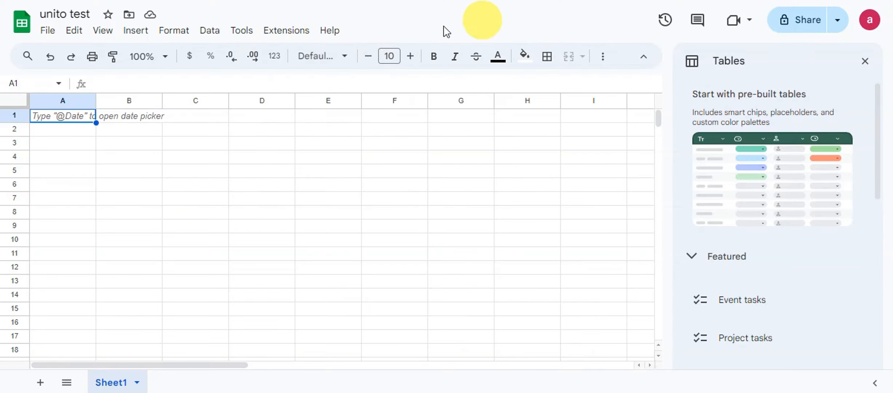
Open the Google Workspace Marketplace from the spreadsheet and search it for "unito"
left_click(287, 32)
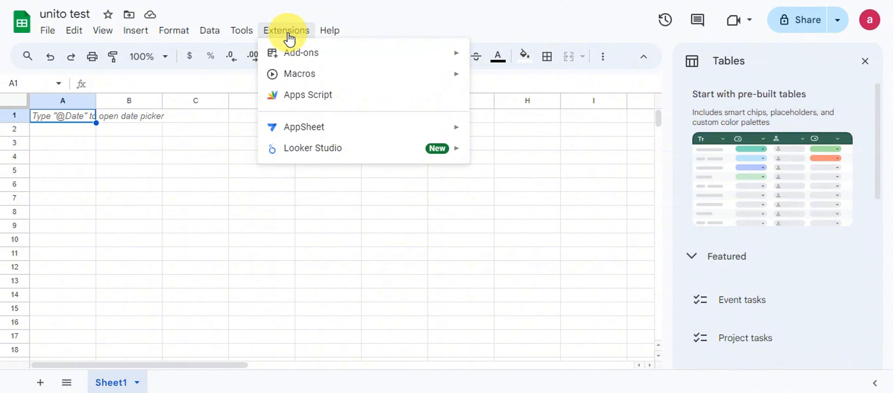
mouse_move(291, 52)
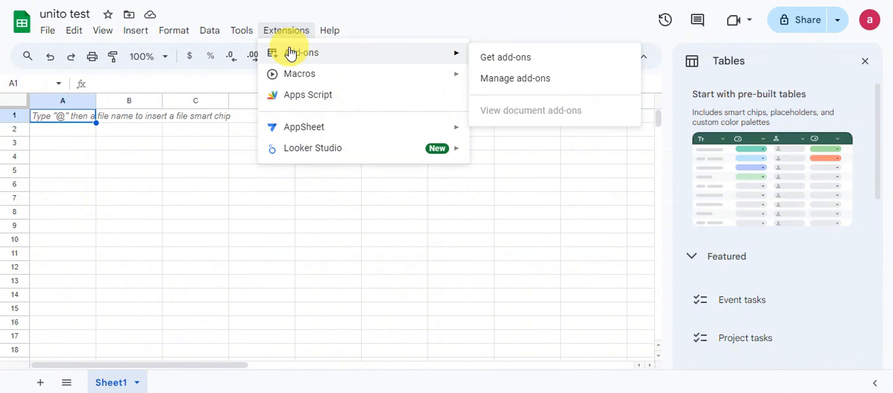
left_click(329, 30)
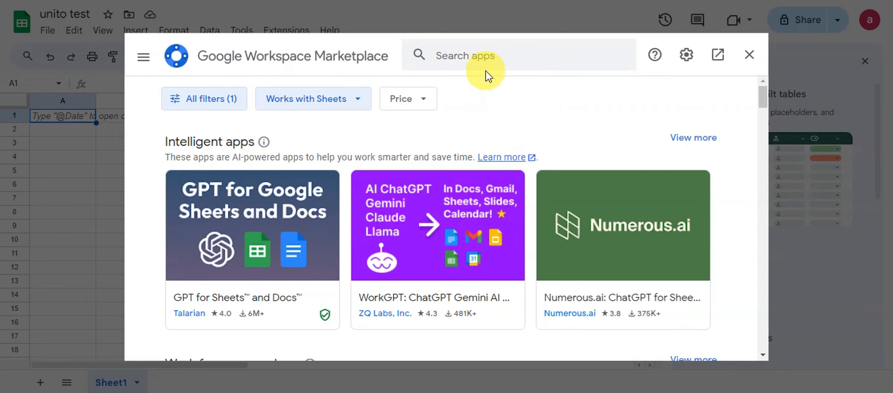
left_click(471, 55)
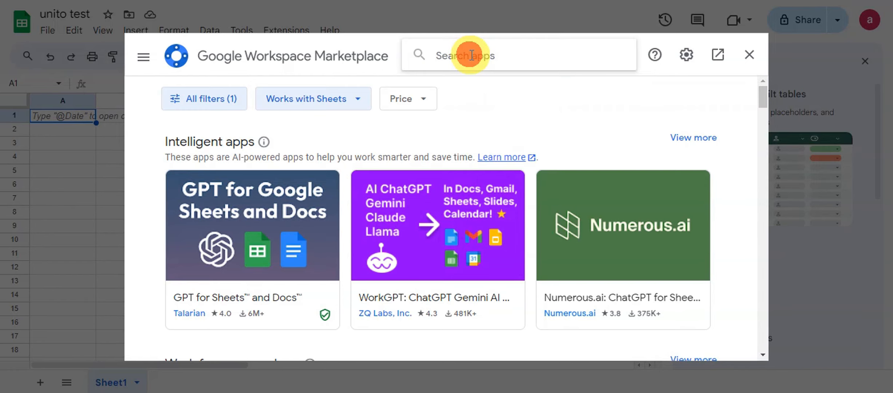
type("unito")
key("Return")
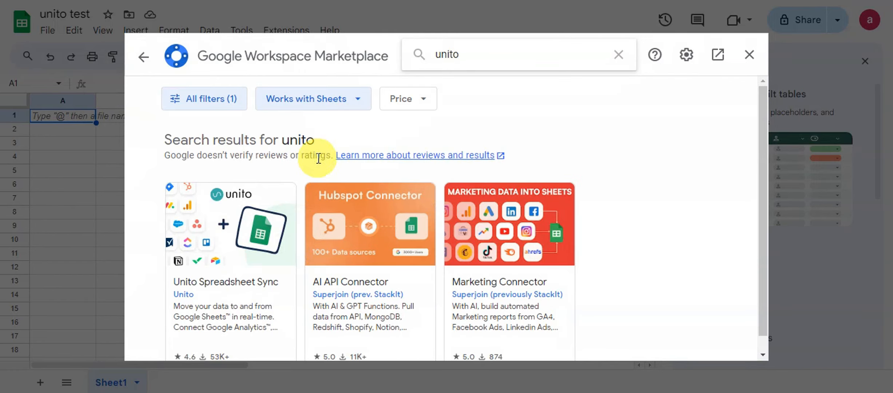
Install the Unito Spreadsheet Sync add-on and grant it the requested permissions
left_click(230, 209)
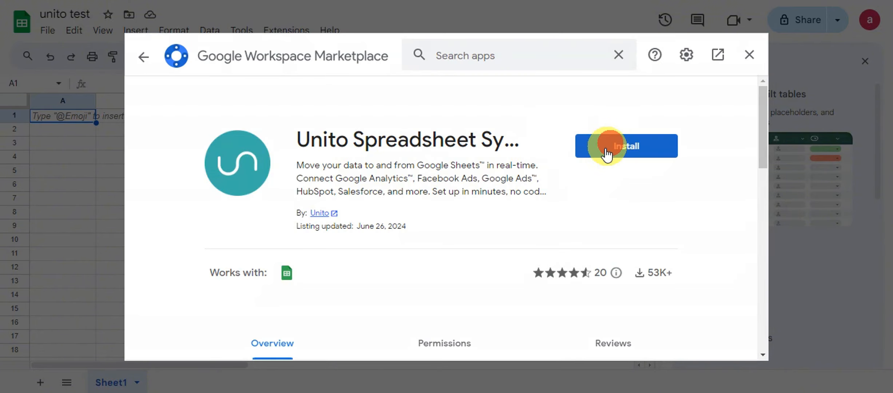
left_click(607, 154)
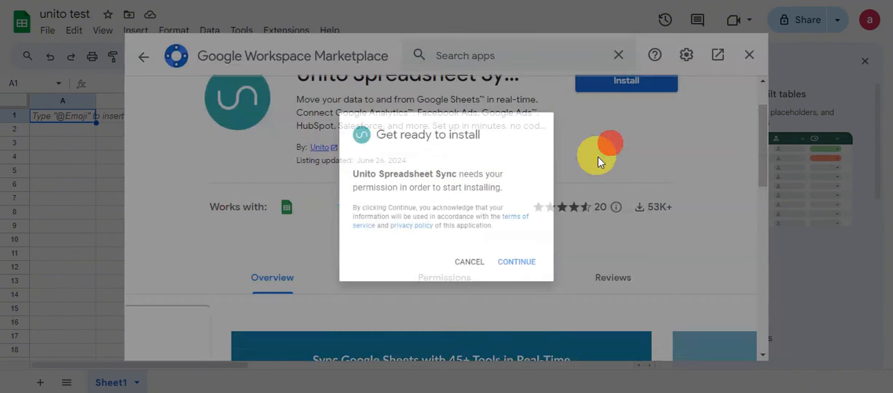
left_click(530, 273)
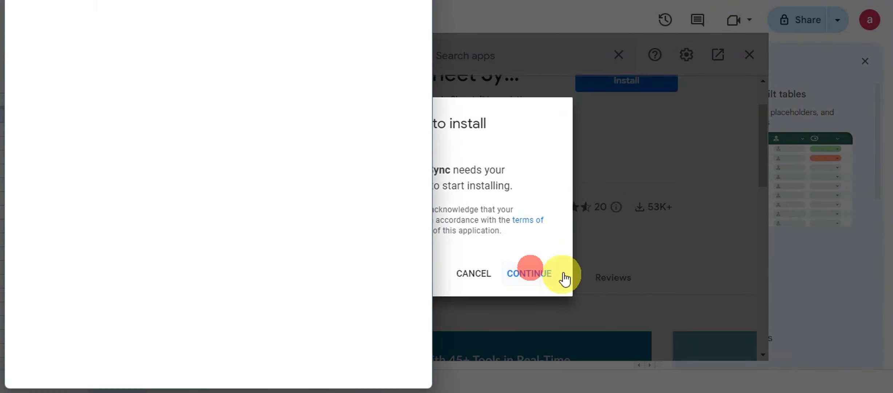
left_click(331, 319)
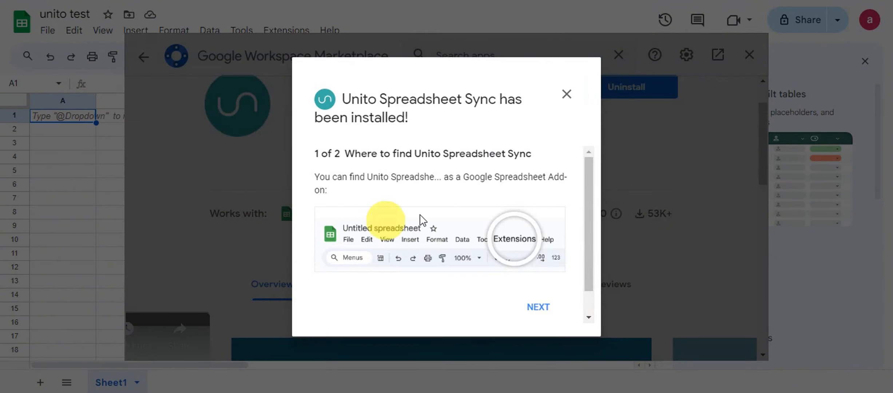
Finish the add-on's post-install guide and continue through the permission request to reach the activation instructions
left_click(535, 307)
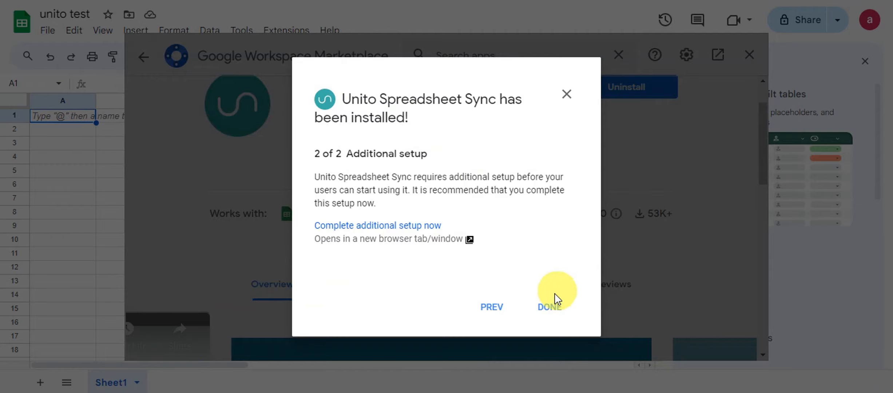
left_click(548, 306)
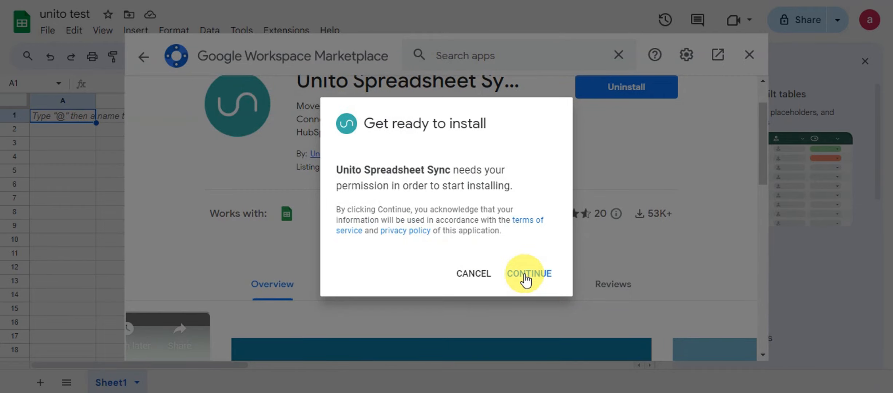
left_click(526, 277)
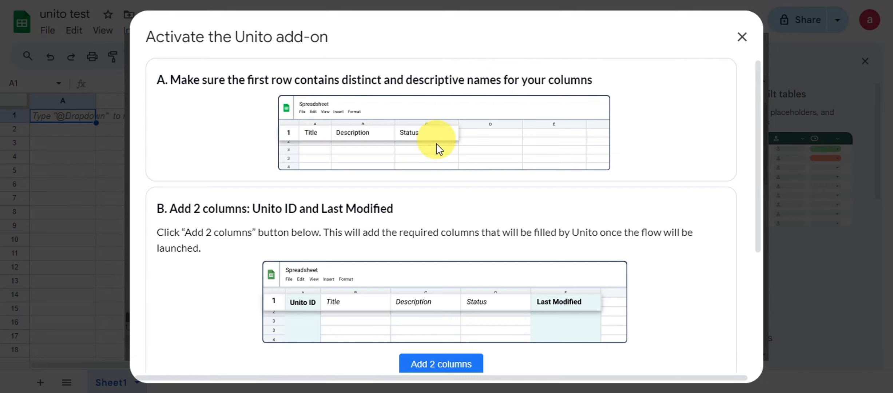
Add the required Unito ID and Last Modified columns to the sheet while activating the add-on
scroll(404, 78, "down", 3)
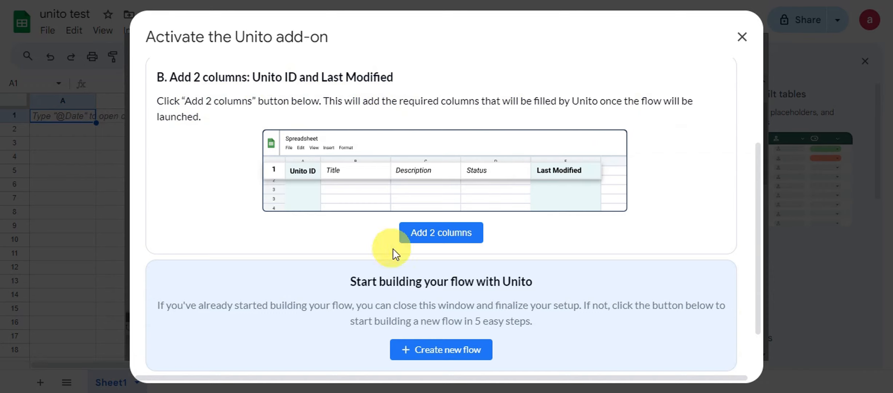
left_click(443, 235)
scroll(339, 193, "up", 3)
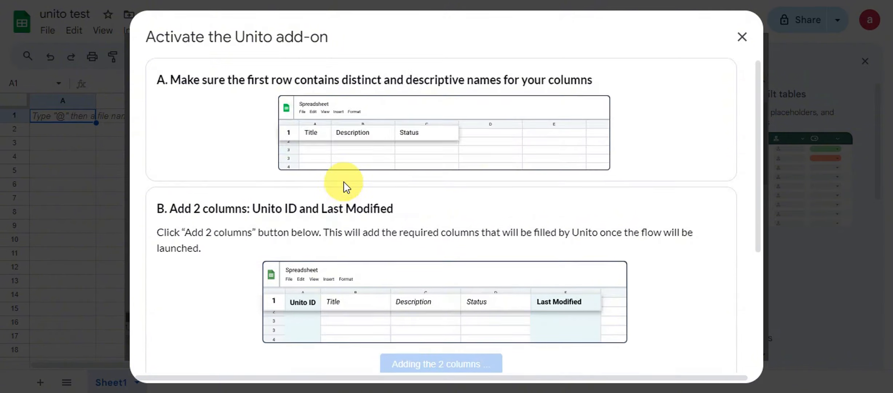
scroll(364, 178, "down", 5)
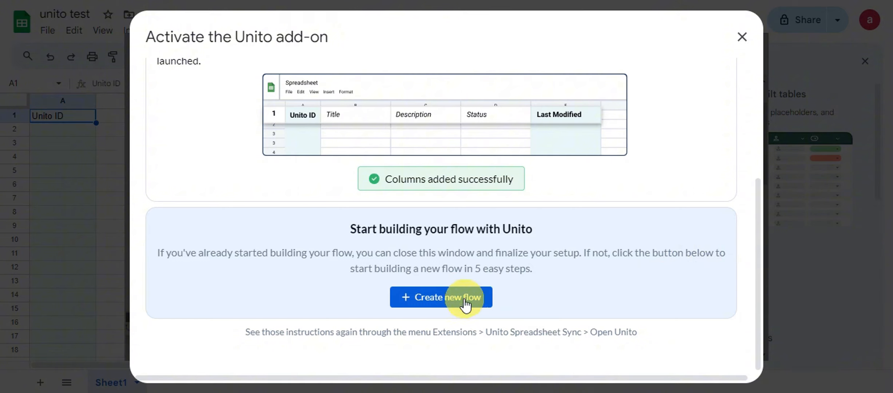
Return to Unito's quick-start walkthrough and continue with choosing the cards and rows to sync
left_click(436, 301)
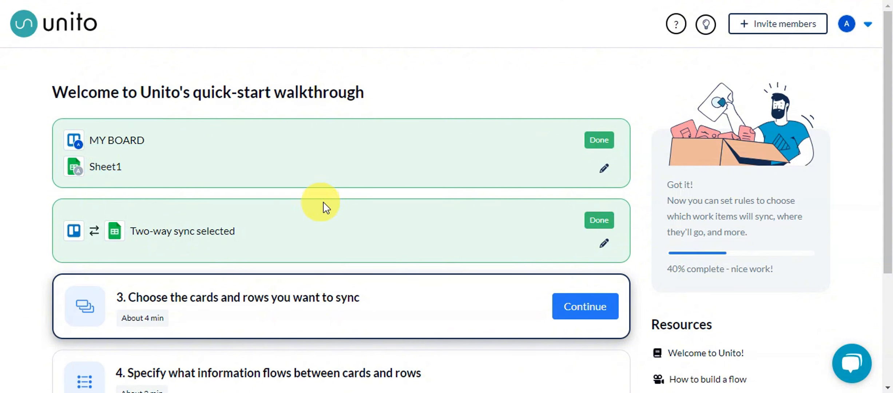
scroll(357, 178, "down", 5)
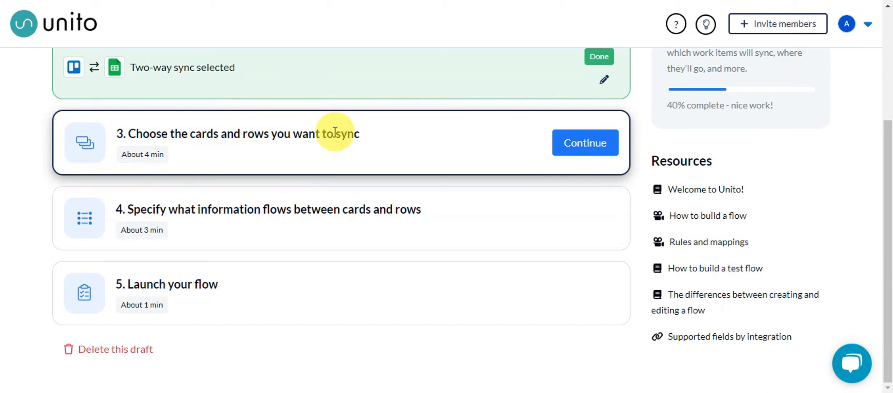
left_click(589, 142)
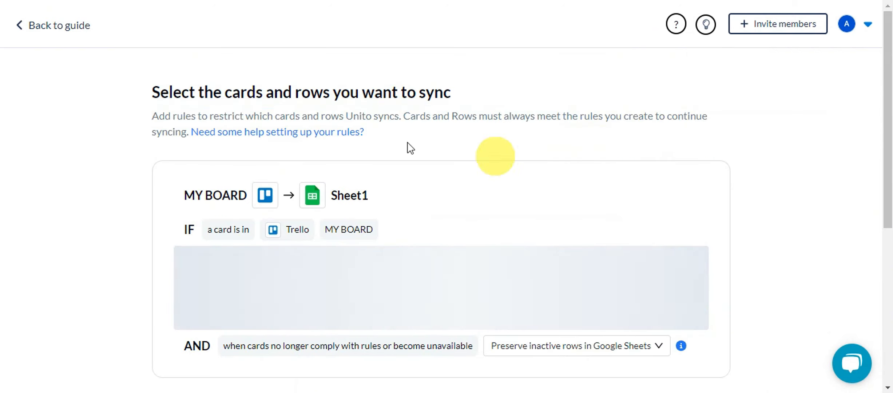
Review the sync rules from MY BOARD to Sheet1, including the options for the card Status condition
scroll(360, 69, "down", 3)
scroll(315, 117, "up", 1)
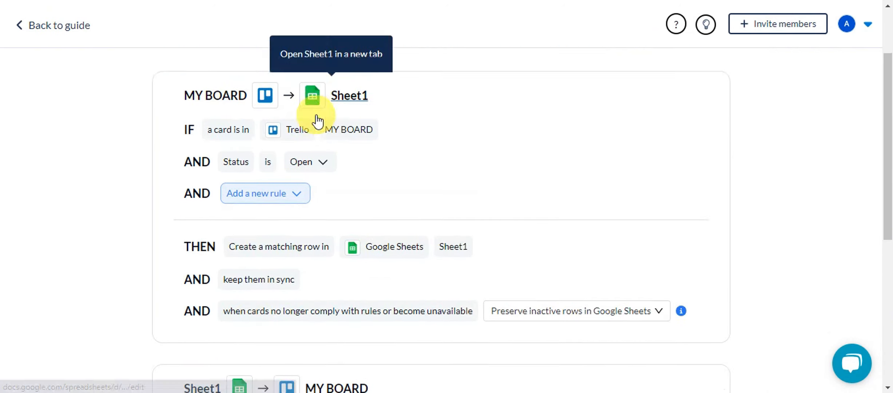
scroll(364, 125, "down", 1)
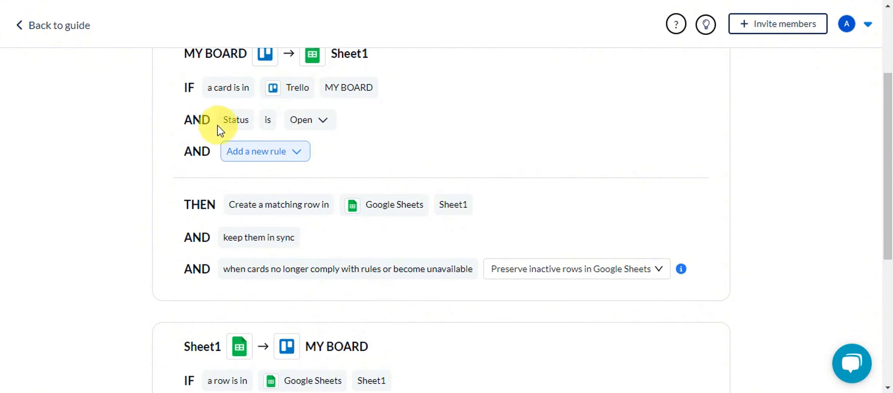
left_click(306, 122)
left_click(309, 119)
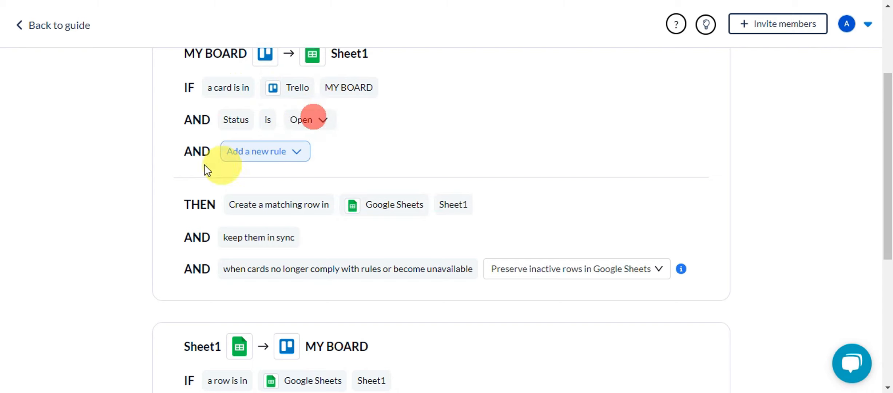
Add a rule to the MY BOARD to Sheet1 sync so that only cards whose Label is the blue label qualify
left_click(290, 152)
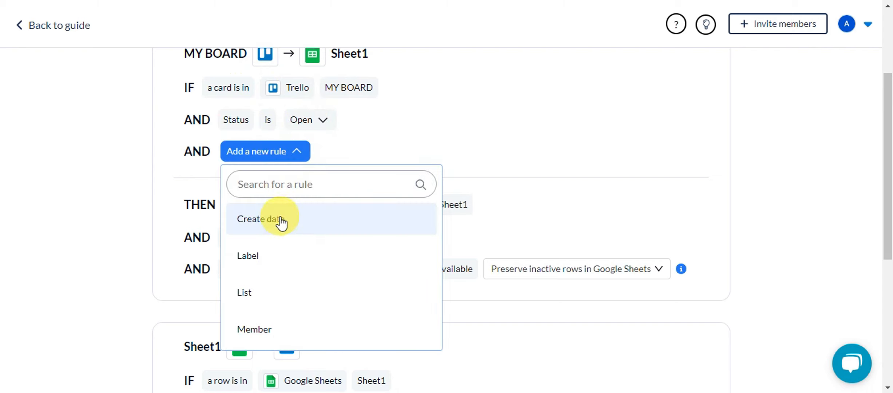
scroll(279, 220, "down", 2)
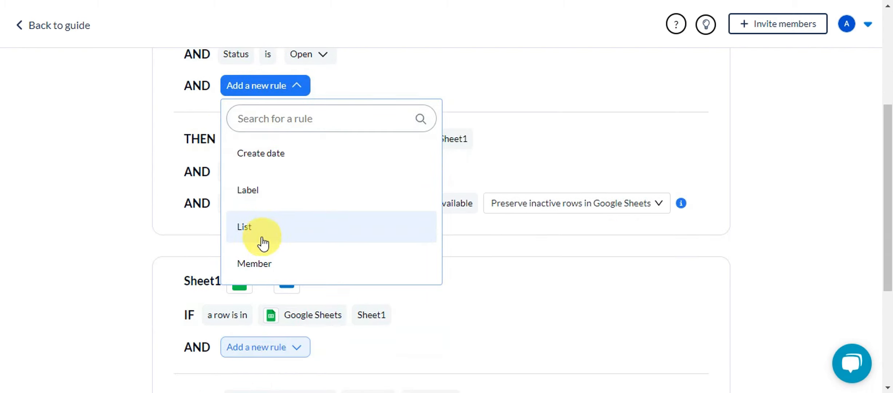
left_click(278, 192)
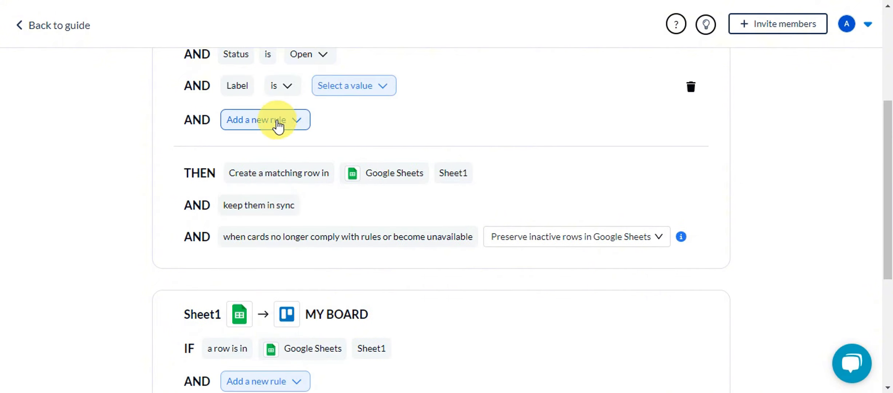
left_click(347, 89)
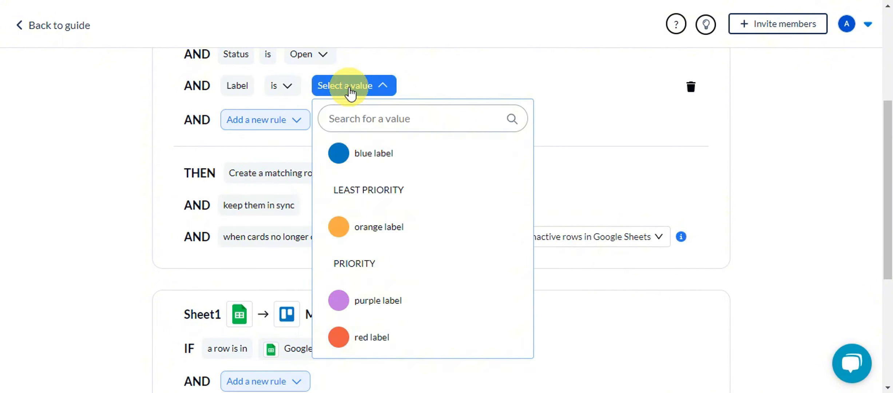
left_click(356, 164)
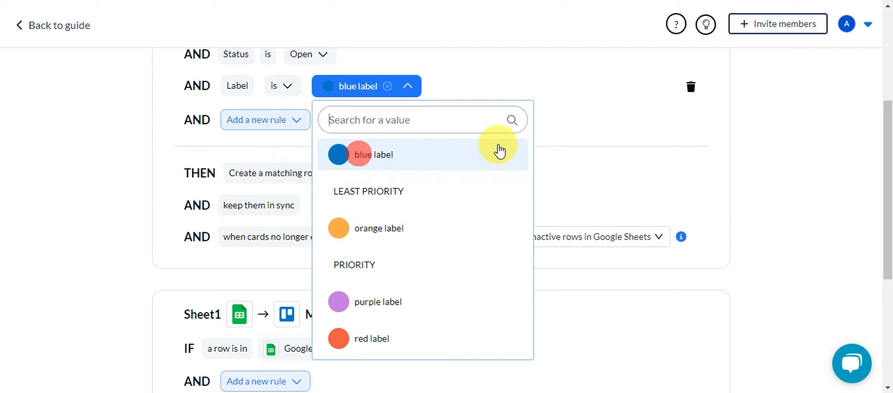
left_click(289, 120)
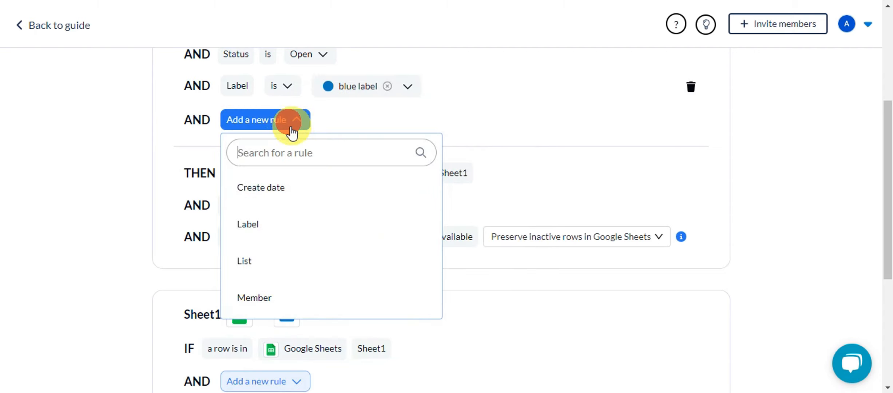
left_click(394, 116)
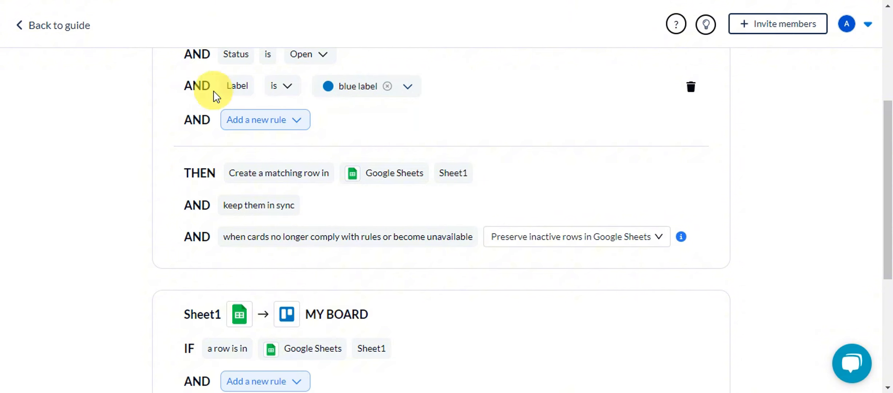
Choose to preserve inactive rows in Google Sheets when cards no longer comply with the rules or become unavailable
scroll(365, 170, "up", 2)
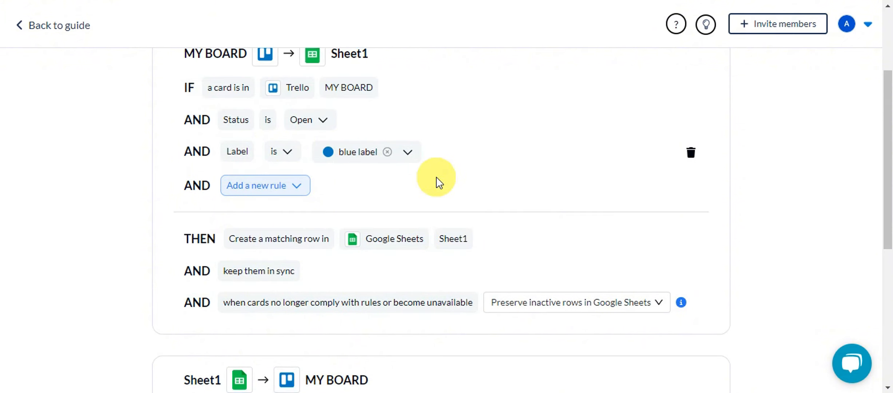
scroll(241, 169, "down", 2)
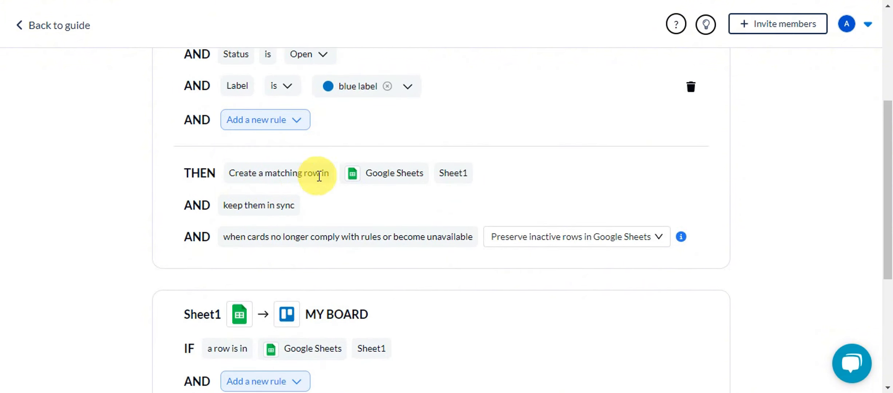
left_click(546, 236)
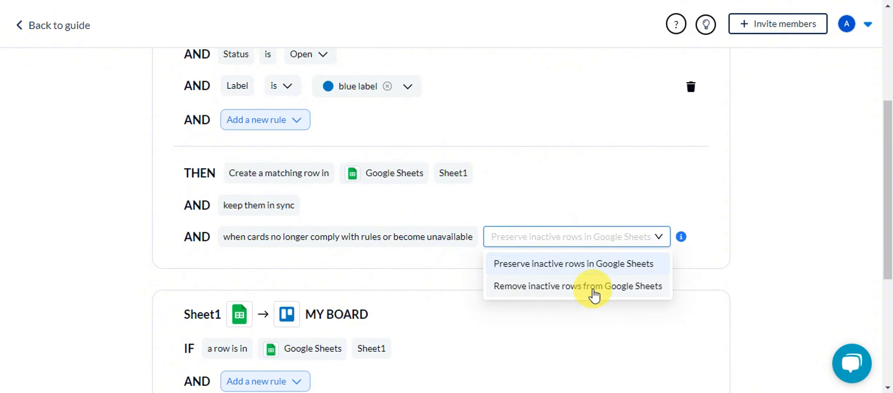
left_click(537, 264)
Review the rules in both sync directions, including which new rules are available for rows going from Sheet1 to MY BOARD
scroll(422, 200, "down", 5)
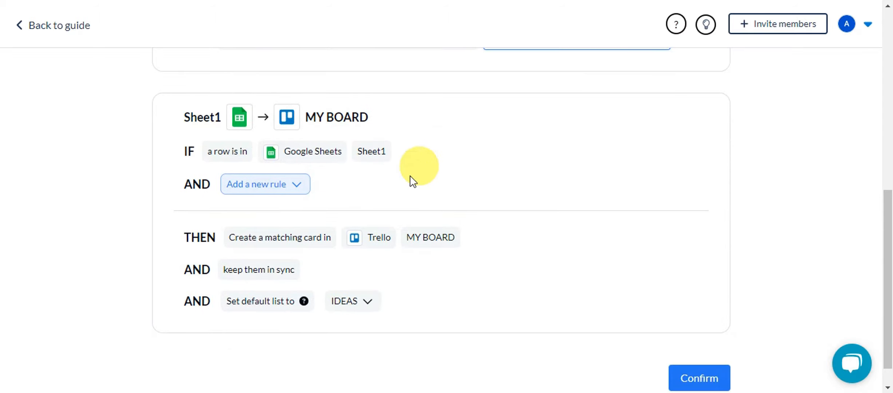
scroll(321, 157, "up", 10)
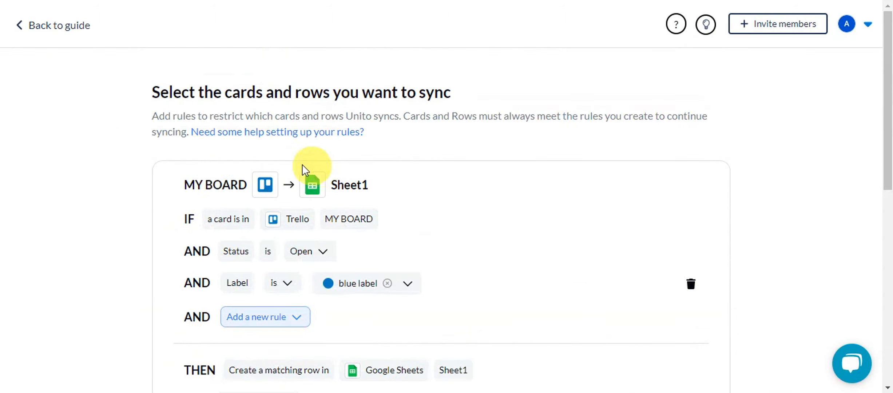
scroll(359, 174, "down", 10)
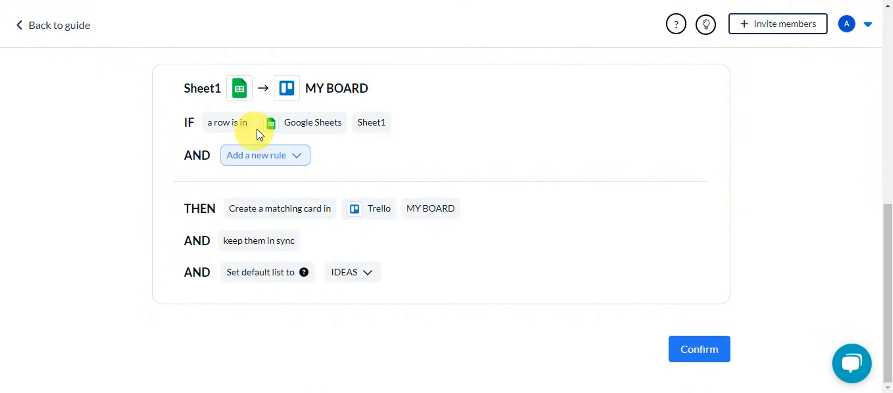
left_click(295, 155)
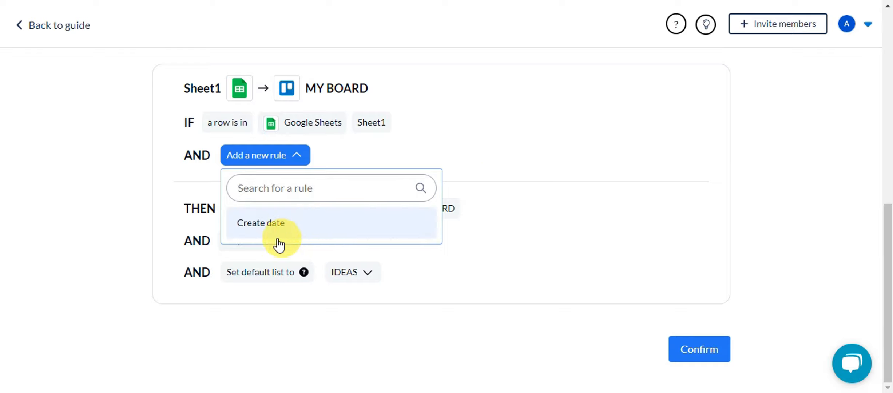
left_click(382, 158)
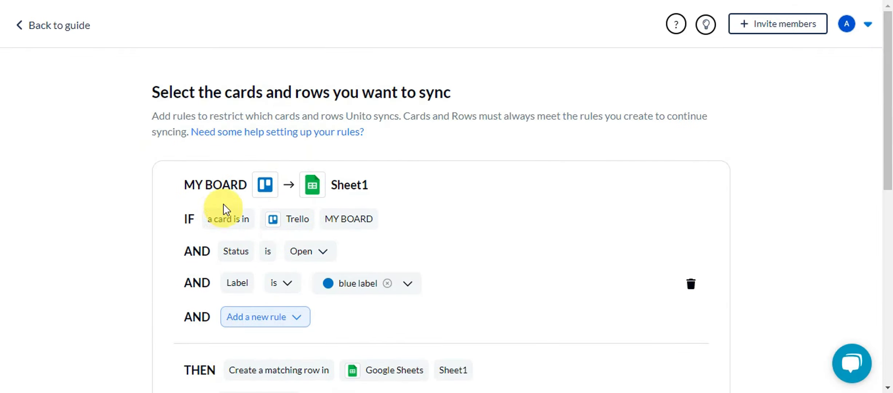
scroll(225, 205, "down", 3)
scroll(409, 152, "up", 2)
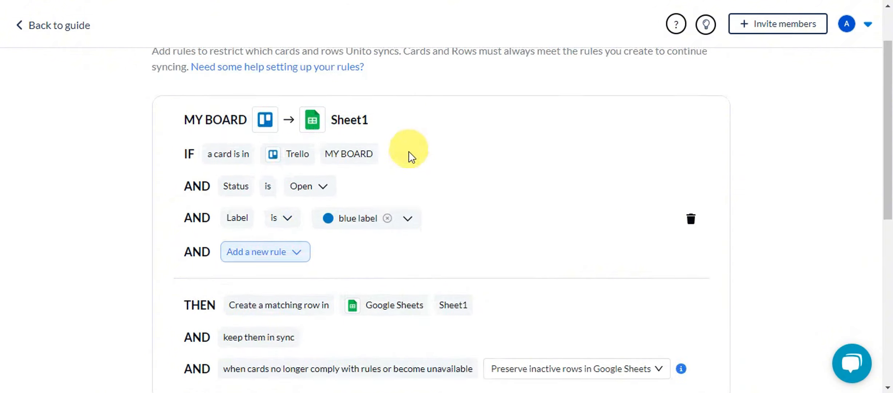
scroll(415, 180, "down", 8)
scroll(509, 193, "up", 9)
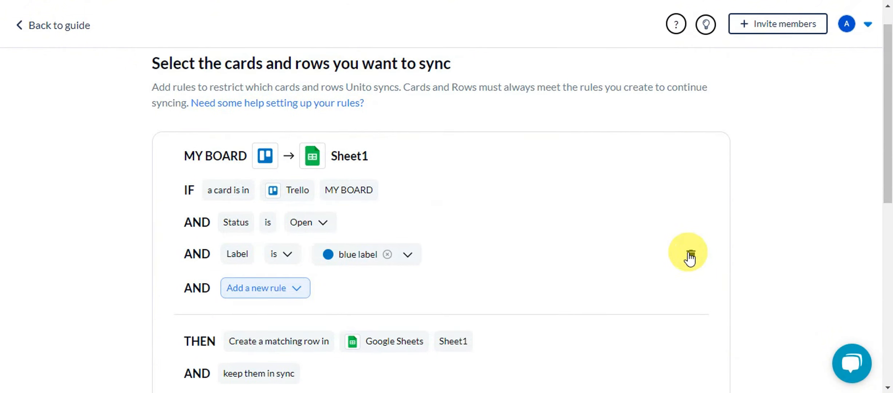
scroll(525, 221, "down", 8)
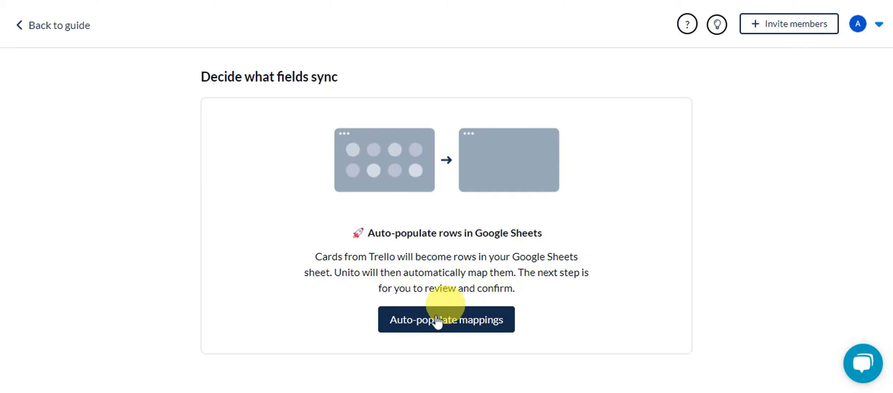
Auto-populate the field mappings between MY BOARD and Sheet1 and look over the mapped fields
left_click(414, 324)
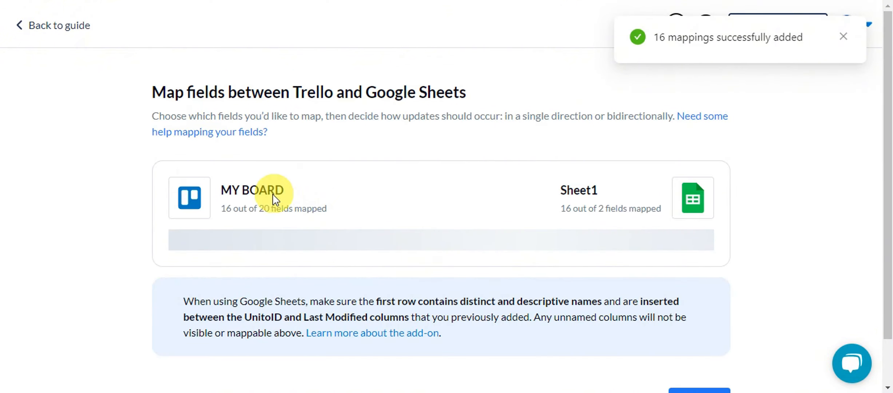
scroll(753, 146, "down", 5)
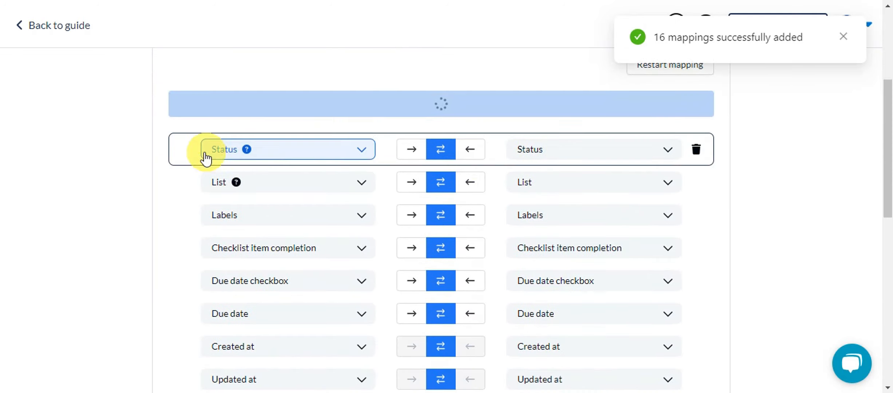
scroll(451, 180, "down", 7)
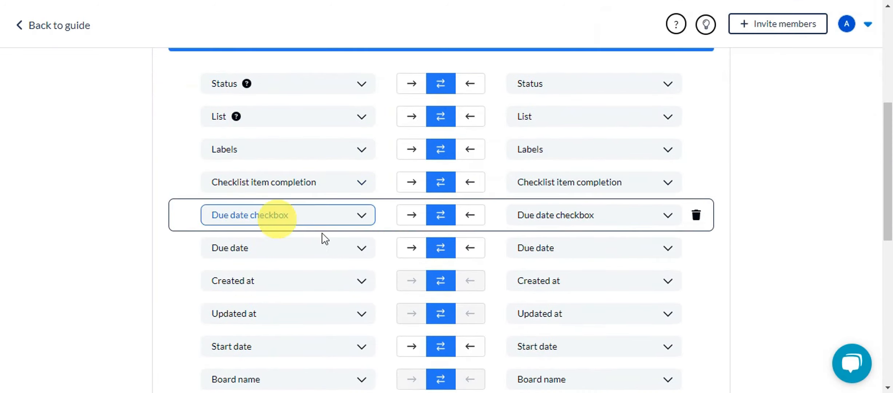
scroll(523, 241, "up", 10)
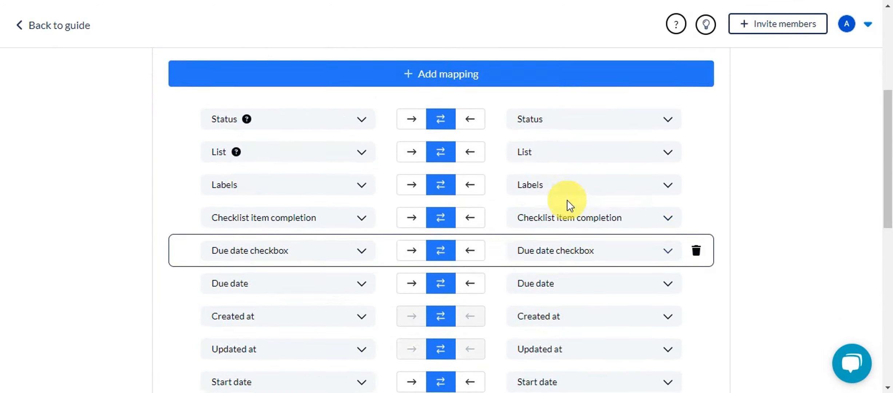
Check the Sheet1 field options for the Status mapping and the remaining mappings, and confirm the field mapping
left_click(667, 273)
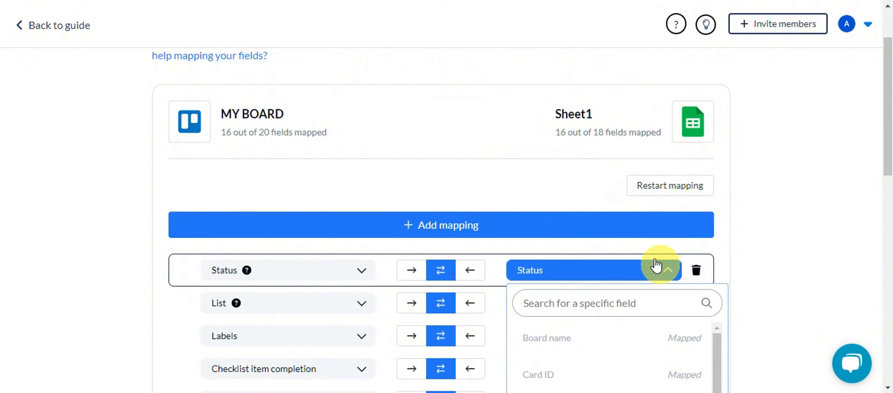
scroll(630, 209, "down", 3)
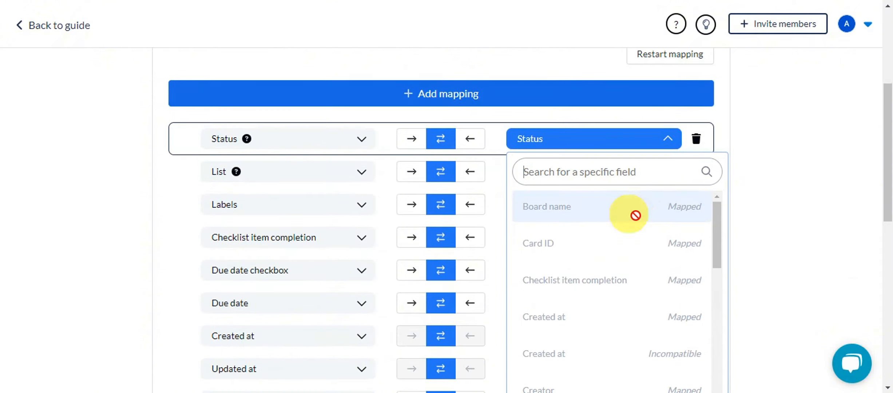
left_click(650, 147)
scroll(484, 171, "down", 10)
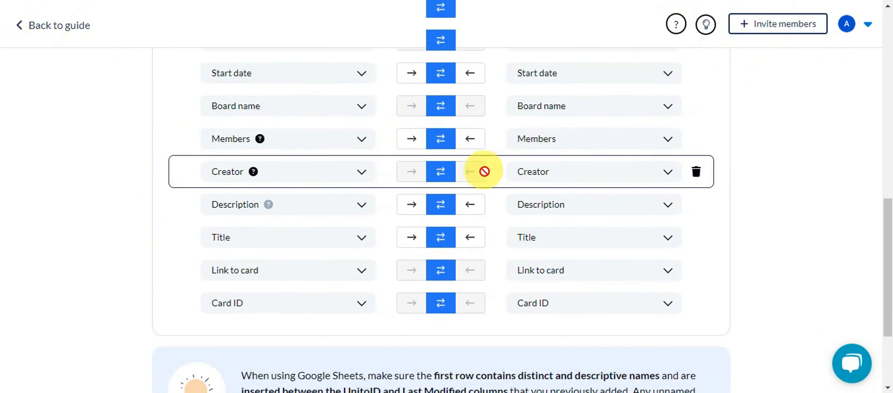
scroll(485, 171, "down", 3)
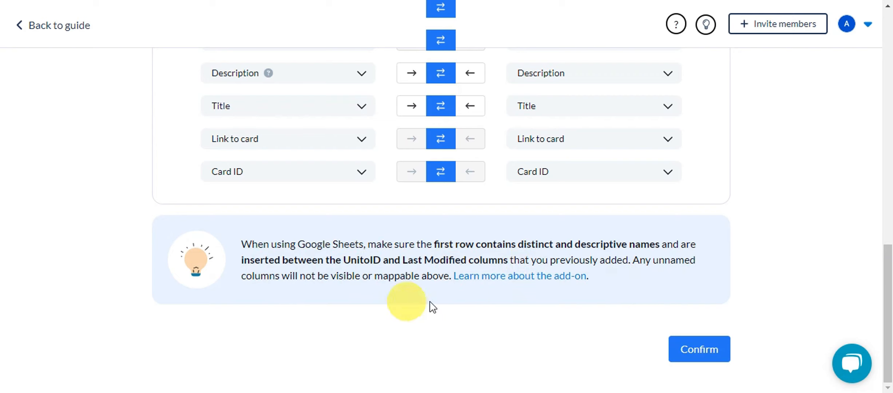
left_click(687, 350)
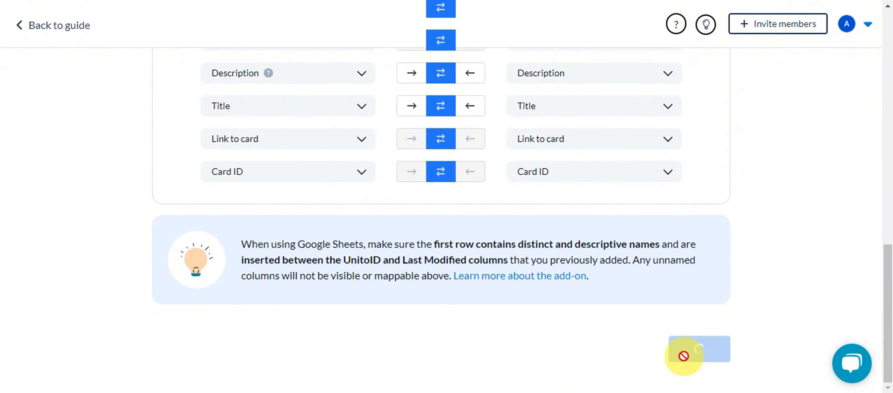
Launch the flow under the name MY BOARD cards ⇄ Sheet1 rows with auto sync enabled, and look at its recent activity
scroll(415, 244, "up", 3)
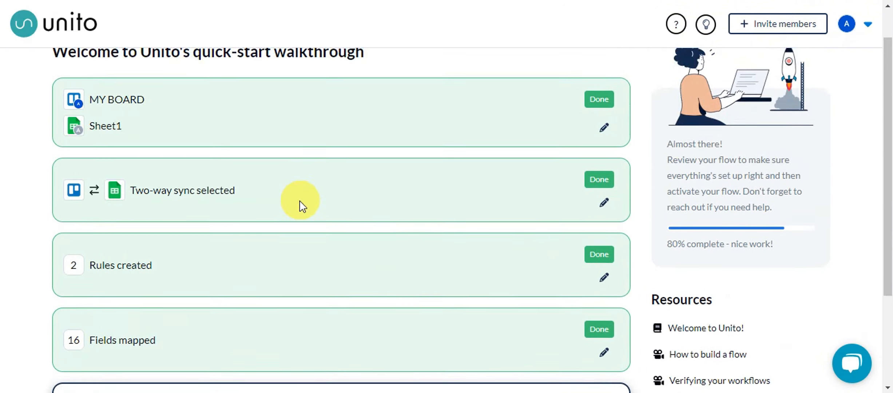
scroll(301, 202, "down", 3)
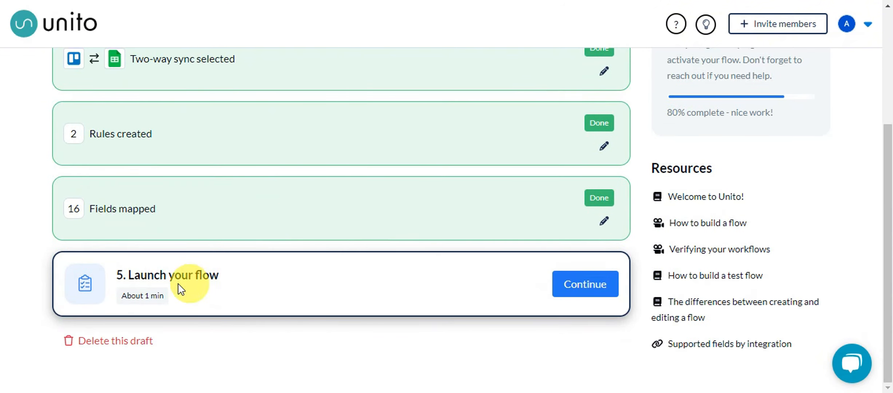
left_click(590, 288)
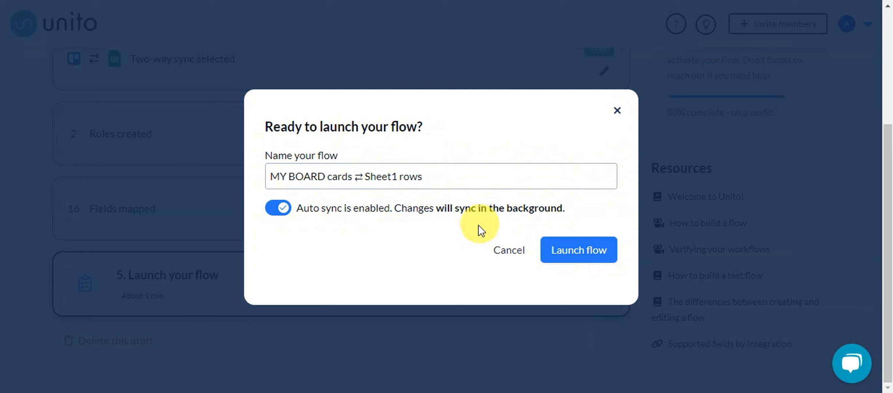
left_click(573, 252)
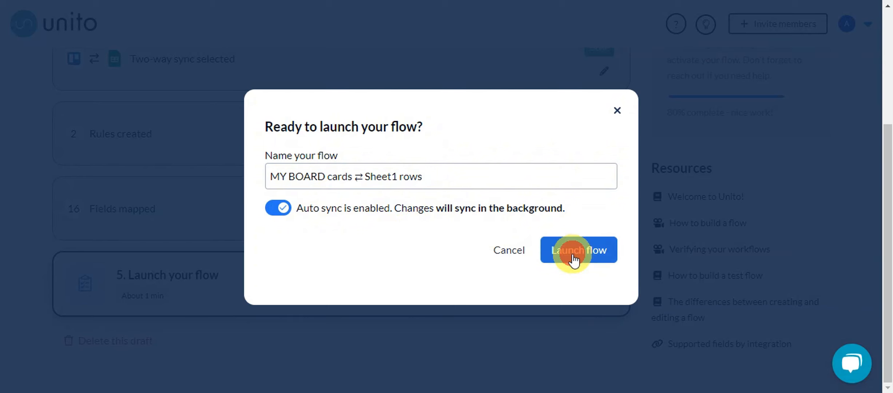
scroll(534, 249, "down", 6)
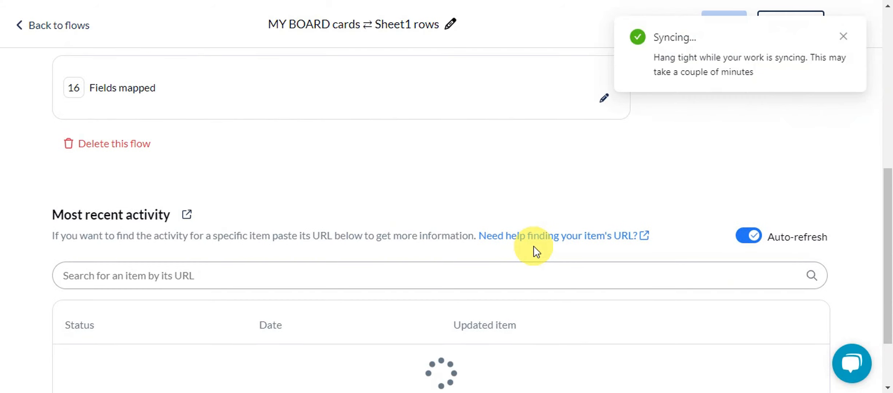
scroll(660, 195, "down", 1)
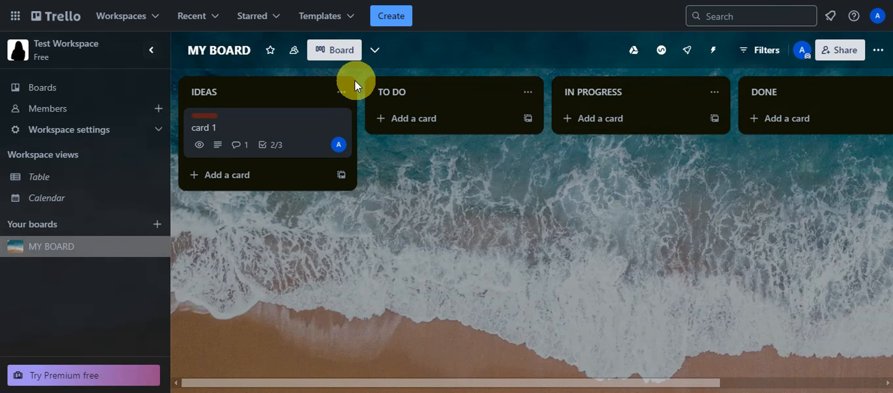
Add the cards "test card" and "test card2" to the IDEAS list, and check the flow's recent activity in Unito
left_click(239, 175)
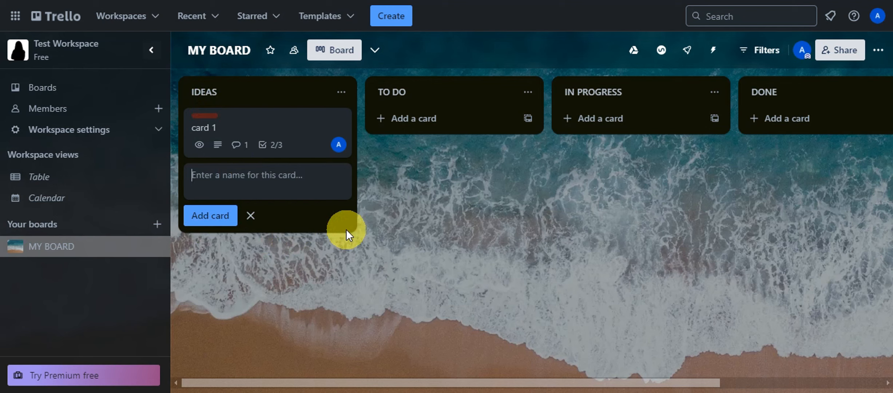
type("test card")
left_click(232, 223)
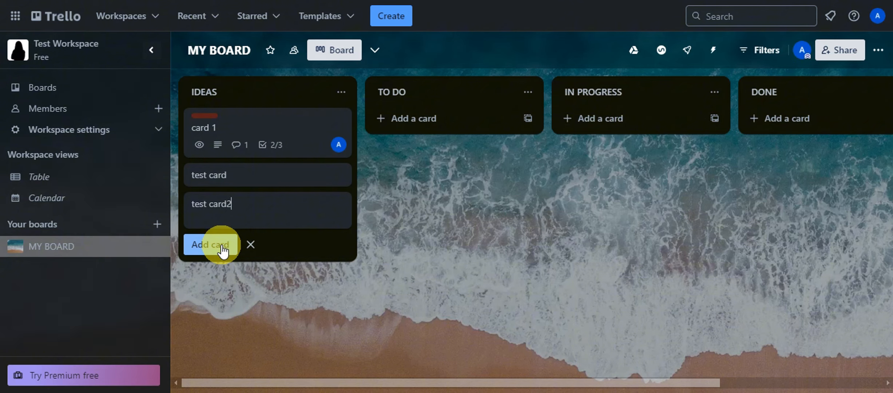
left_click(218, 245)
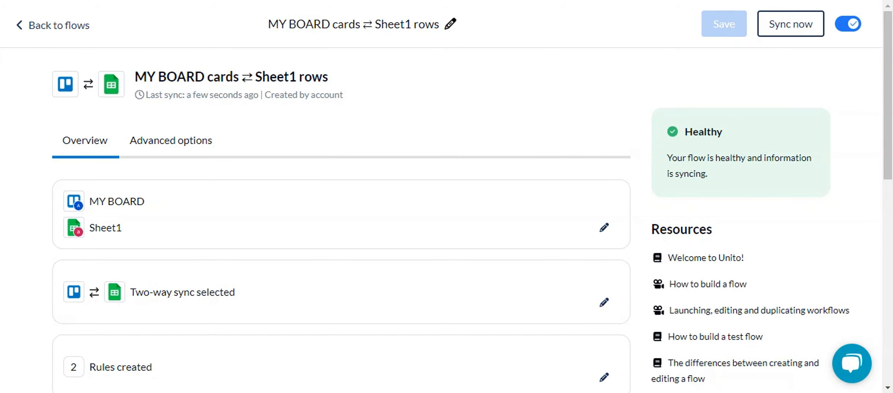
scroll(424, 117, "down", 10)
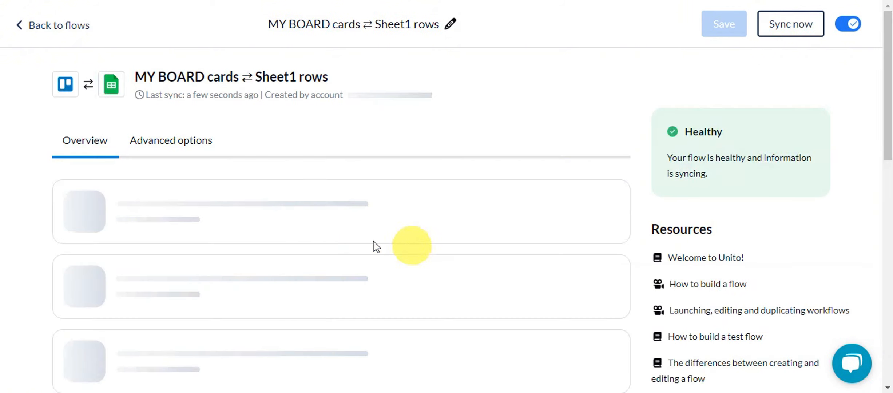
scroll(274, 215, "down", 10)
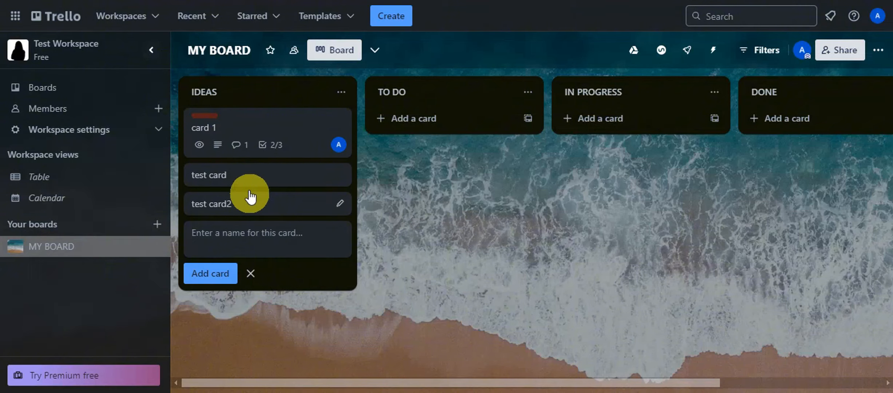
In Trello, apply the unnamed blue label to the card "test card" and close the card
left_click(247, 175)
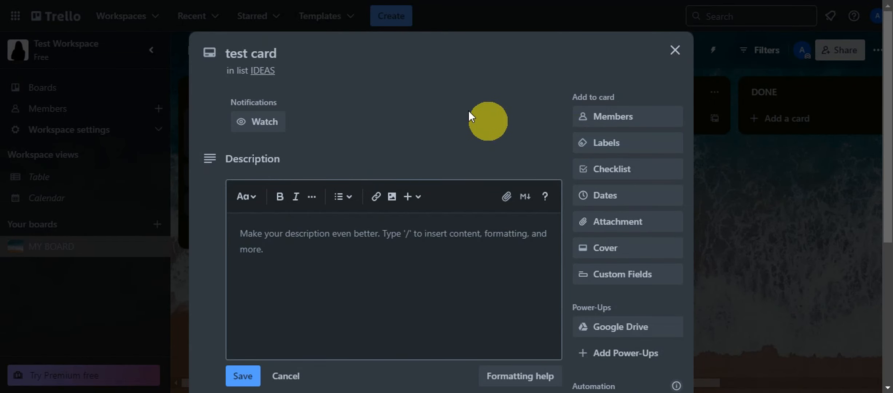
left_click(657, 143)
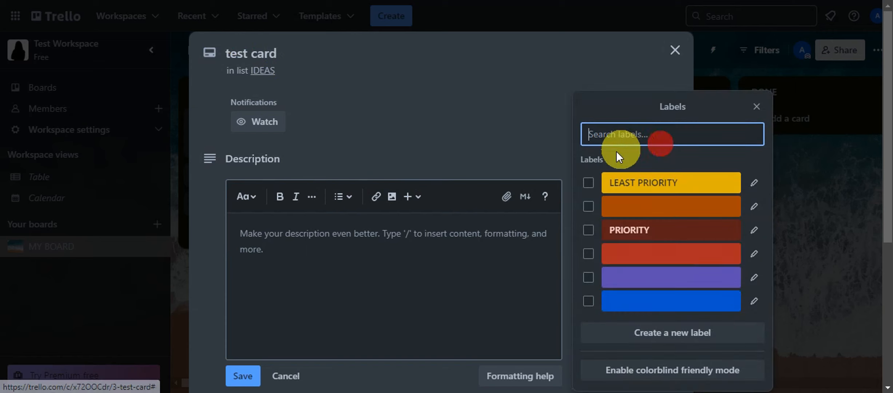
left_click(642, 309)
left_click(534, 95)
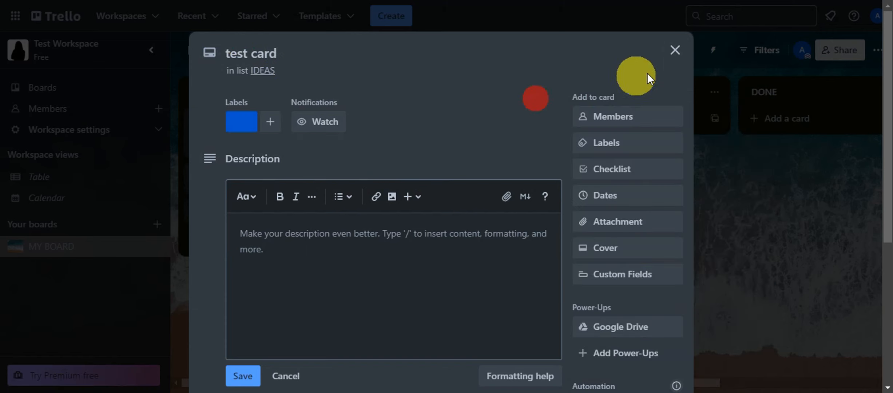
left_click(675, 50)
Apply the unnamed blue label to the card "test card2" and close the card
left_click(238, 214)
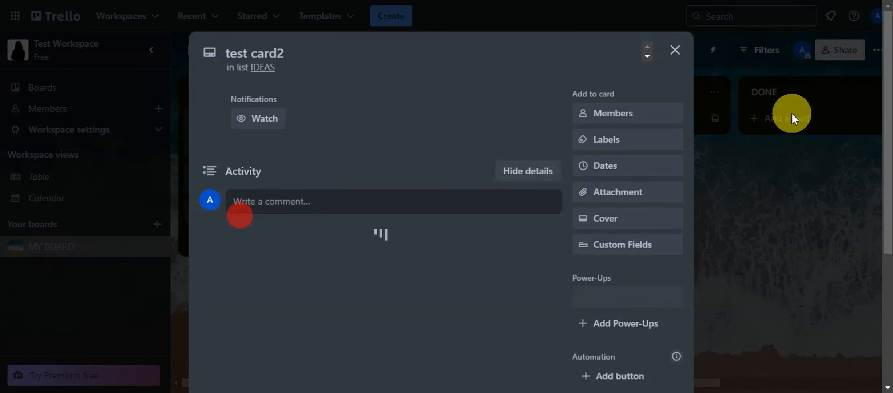
left_click(624, 144)
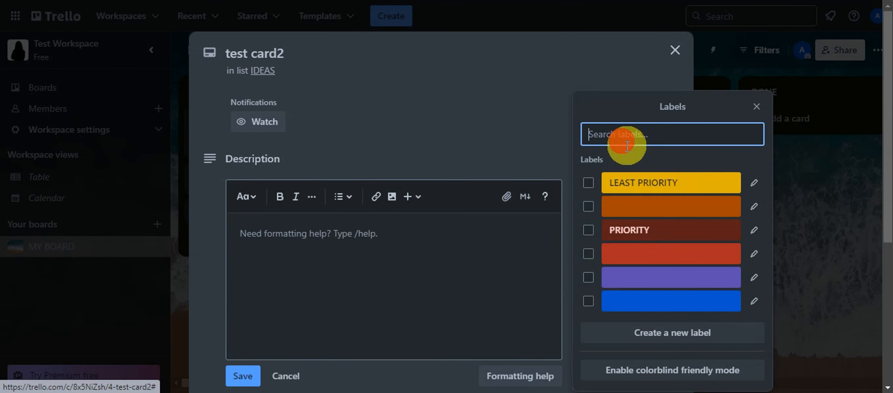
left_click(638, 304)
left_click(756, 107)
left_click(676, 50)
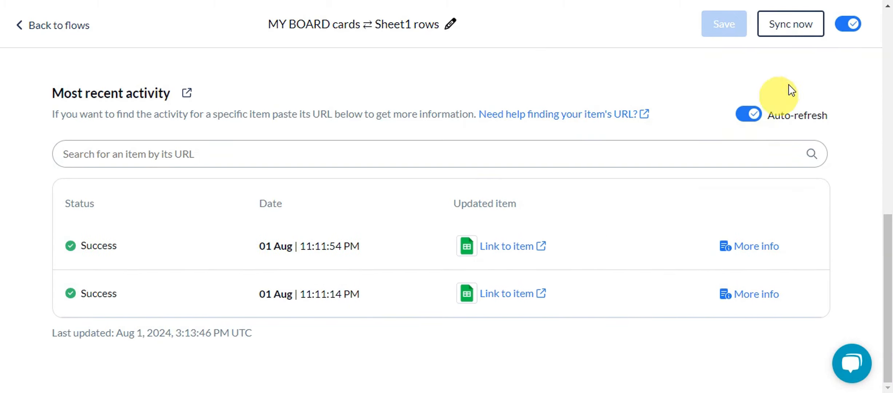
Switch to Unito, start a manual sync of the MY BOARD cards ⇄ Sheet1 rows flow, and look over its recent activity
left_click(794, 30)
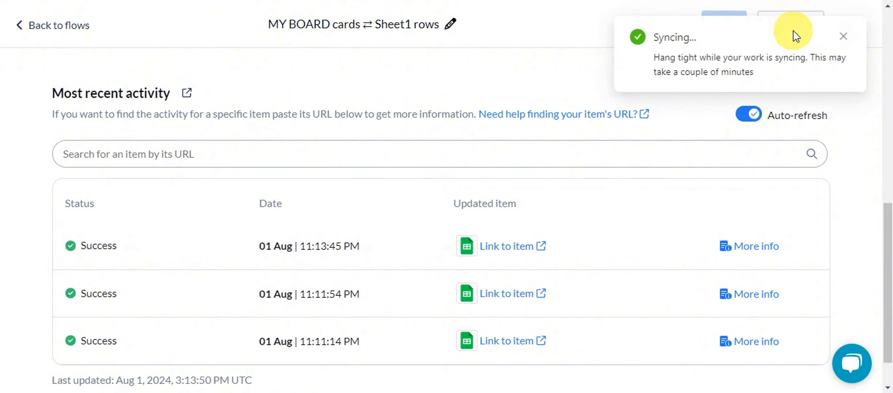
scroll(498, 224, "down", 1)
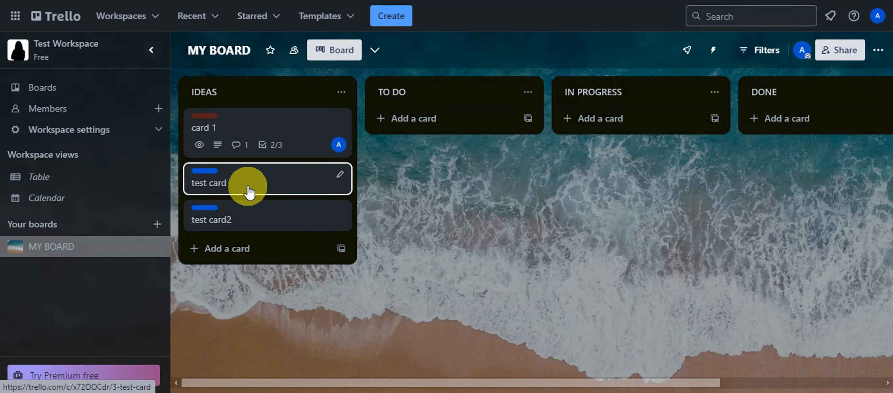
In Trello, add the description "test only" to the card "test card" and save it
left_click(249, 187)
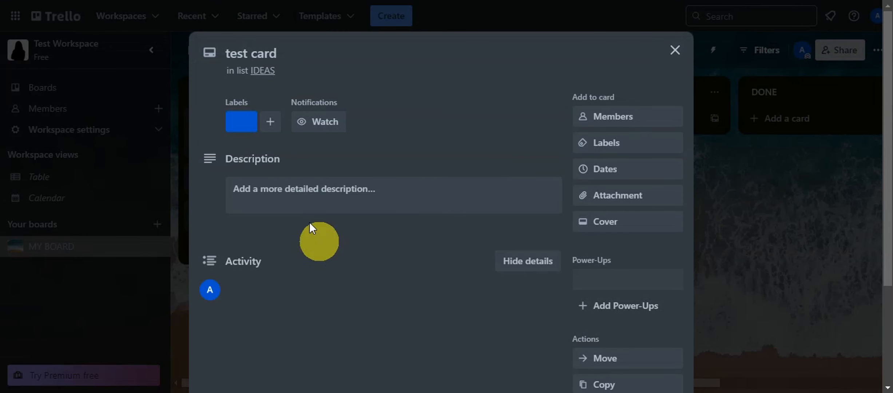
left_click(302, 199)
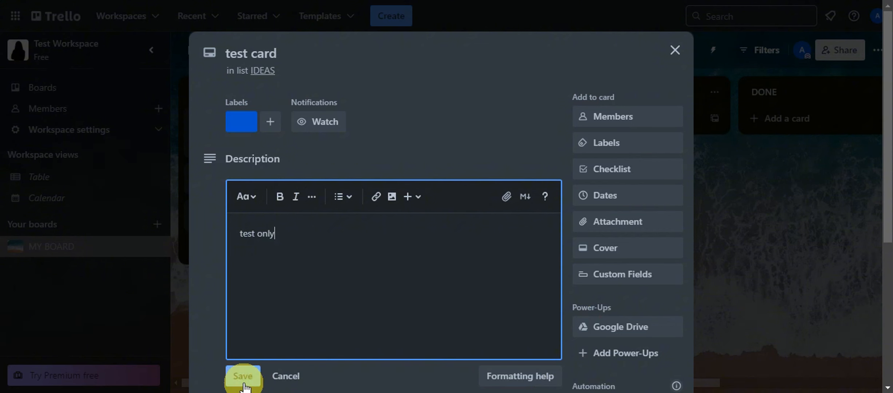
left_click(241, 375)
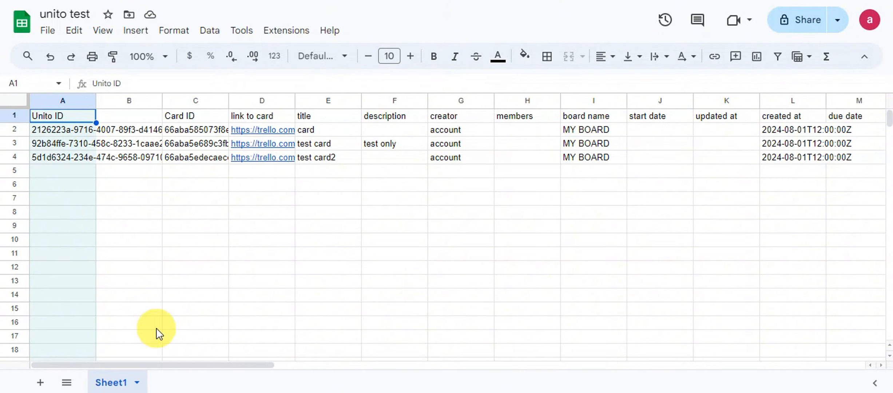
Examine the synced rows in the unito test spreadsheet, checking the title, description, members, checklist item completion and status columns
left_click(316, 145)
left_click(375, 145)
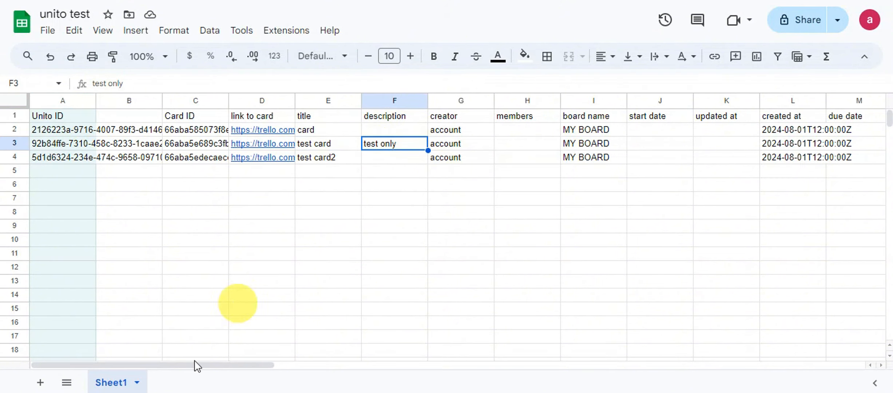
left_click_drag(180, 363, 304, 377)
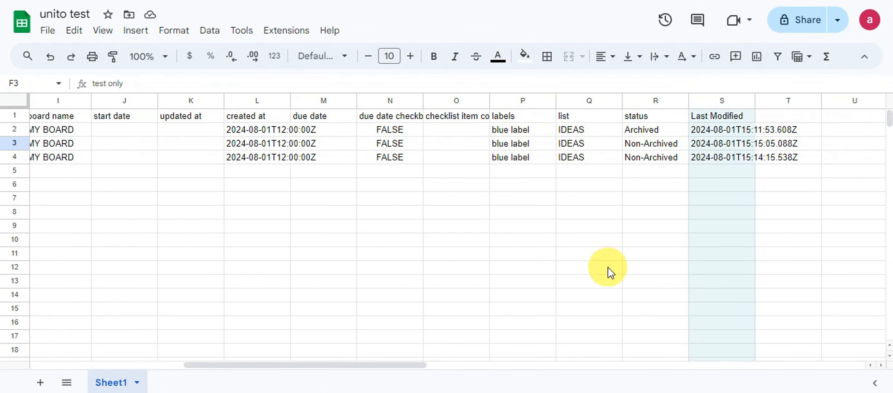
left_click(652, 128)
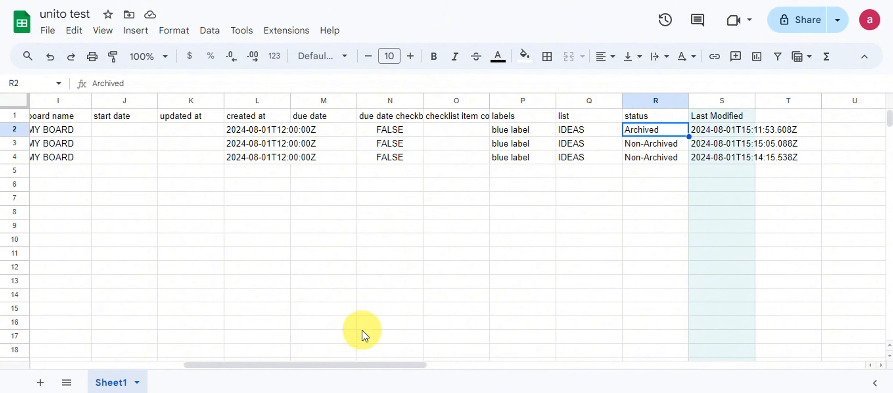
left_click(447, 117)
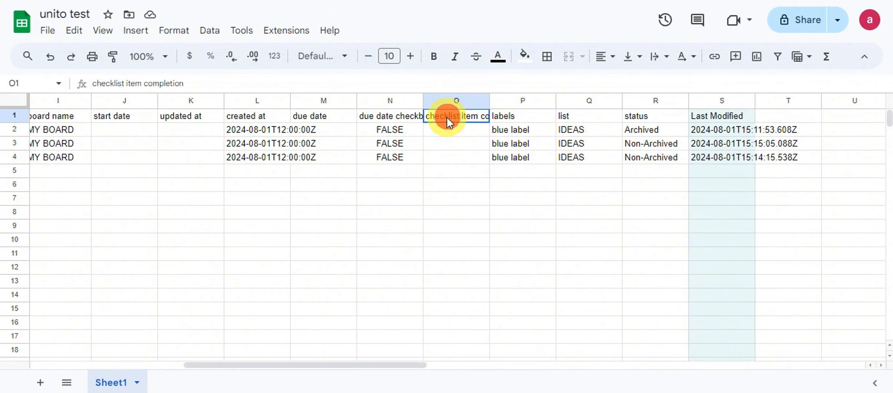
left_click_drag(342, 372, 221, 380)
left_click(434, 142)
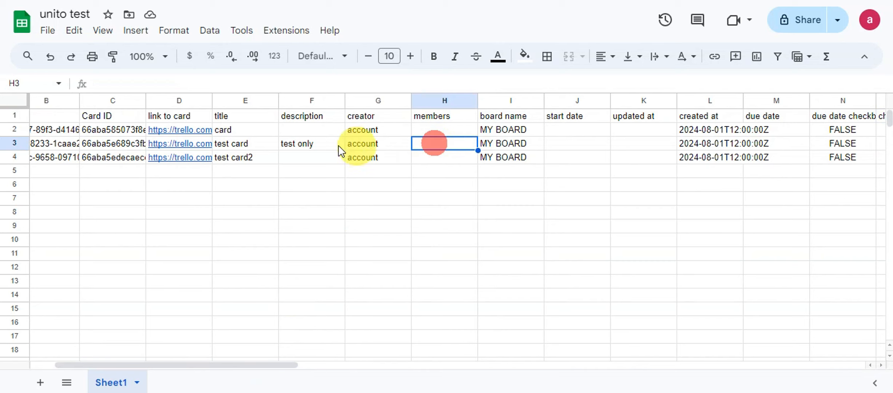
left_click(242, 145)
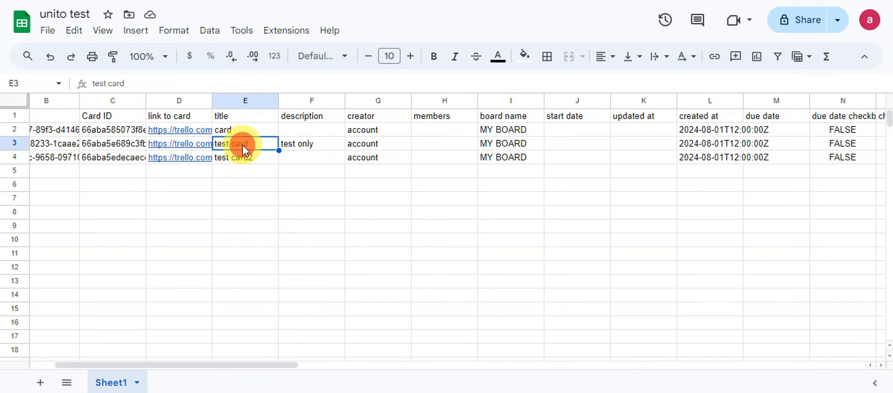
left_click(439, 145)
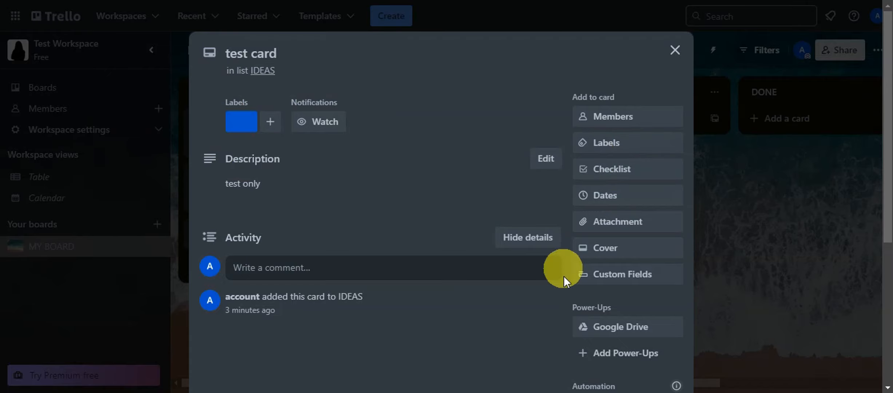
In Trello, add the board member to "test card" and create a checklist titled Checklist with items 1, 2 and 3
left_click(635, 116)
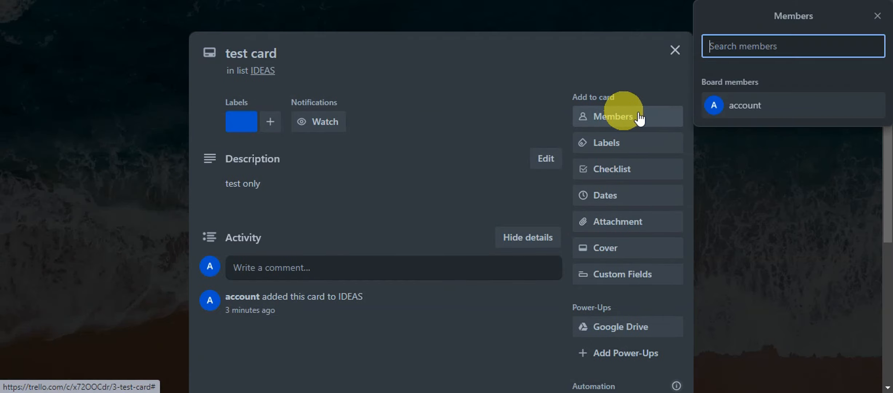
left_click(761, 117)
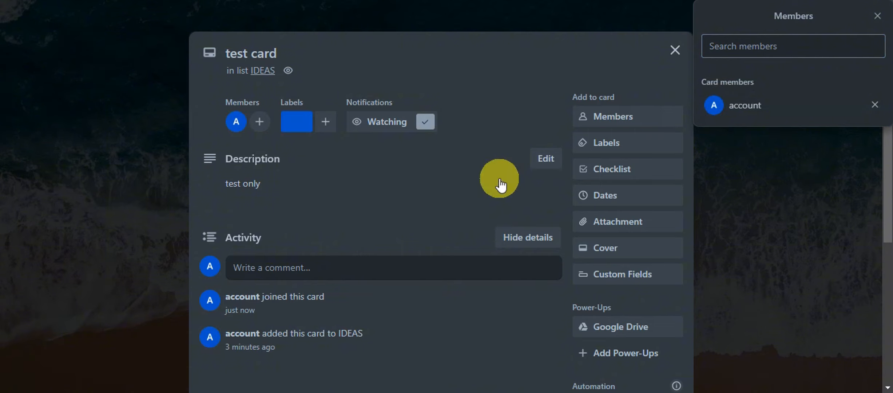
left_click(611, 171)
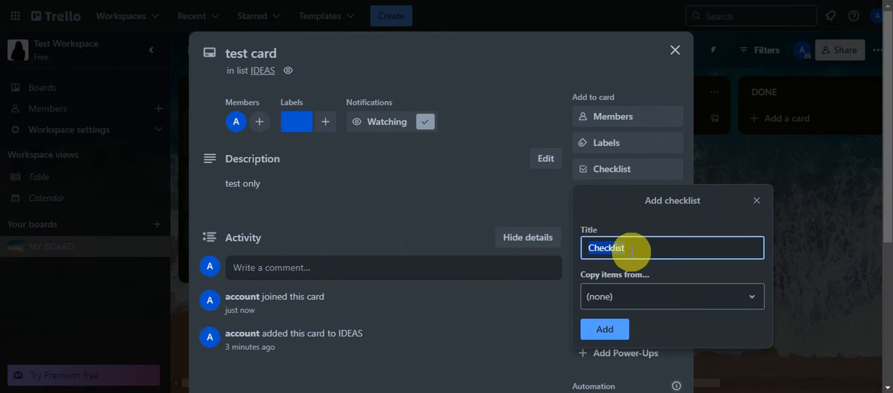
left_click(605, 330)
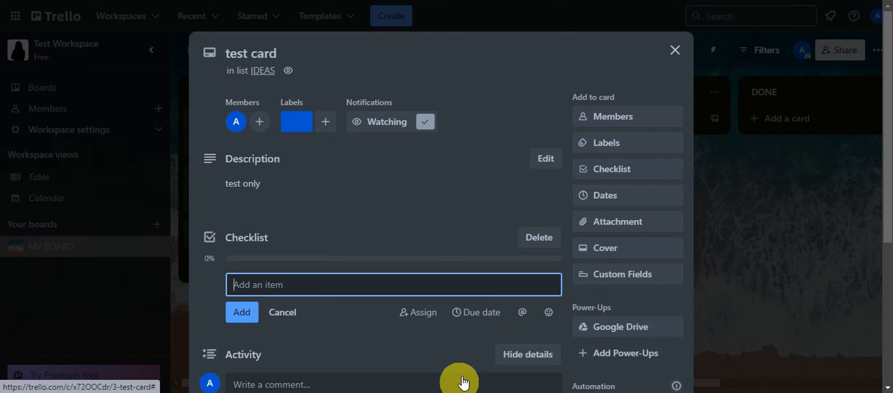
type("1")
left_click(250, 318)
type("2")
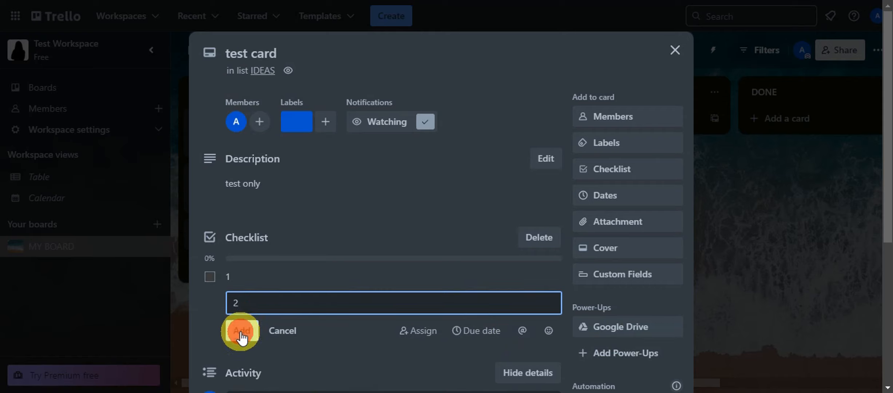
left_click(239, 329)
type("3")
left_click(242, 354)
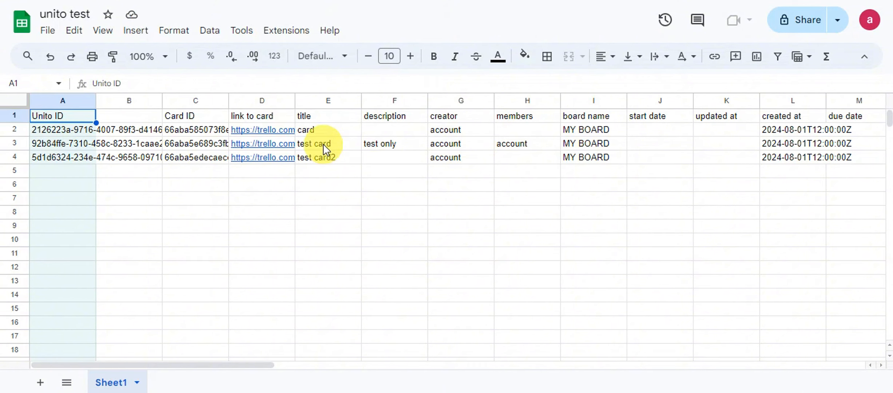
Examine the test card row in the unito test spreadsheet, including checklist item completion and status, and return to the card's checklist in Trello
left_click(14, 144)
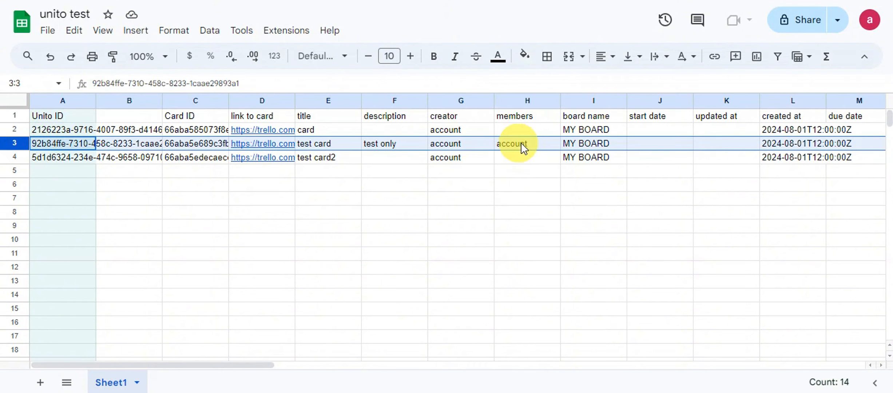
left_click_drag(168, 365, 351, 362)
left_click(360, 143)
left_click(363, 117)
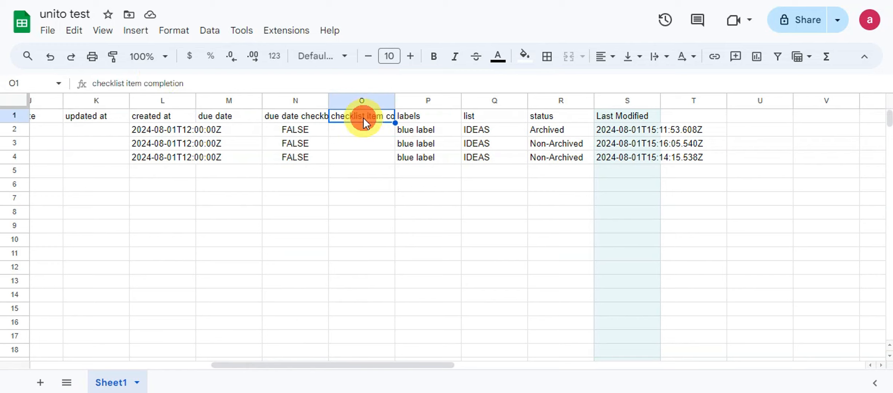
left_click(360, 115)
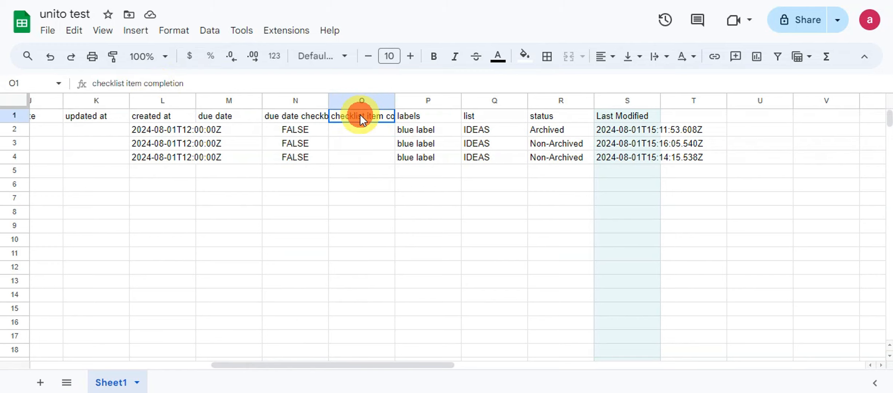
left_click(355, 135)
left_click(359, 143)
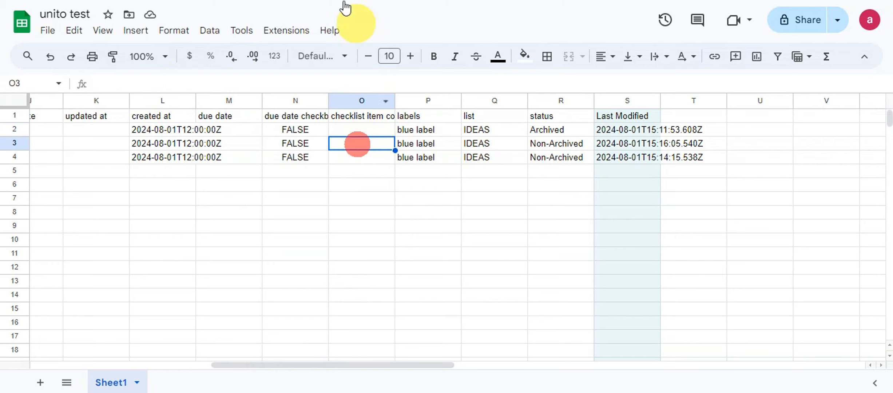
left_click(567, 145)
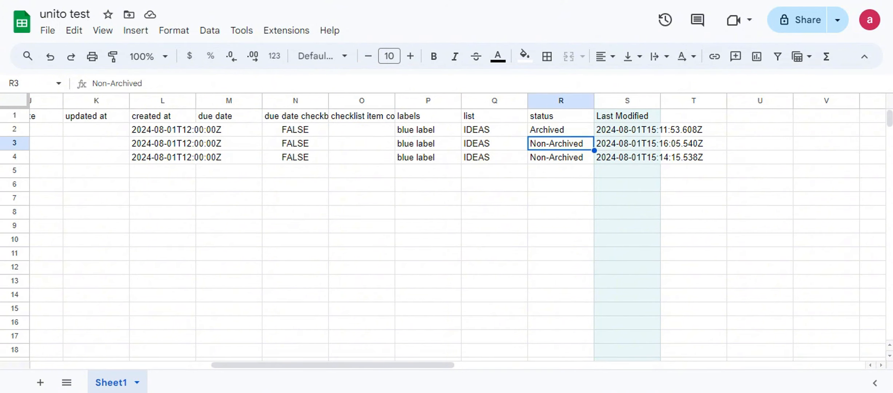
left_click(72, 1)
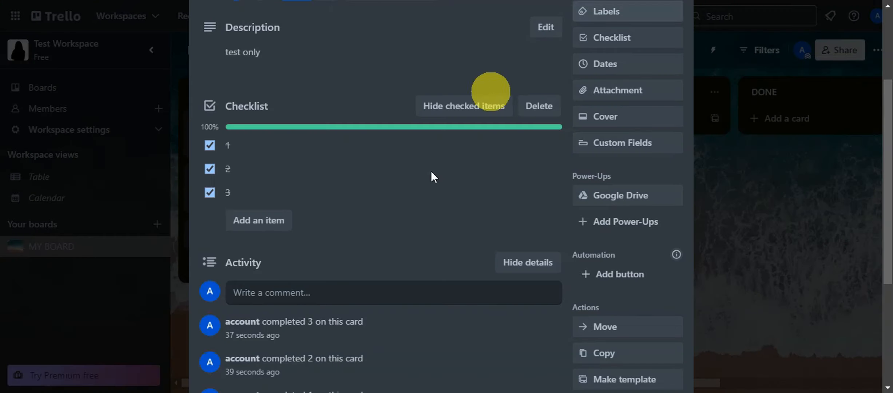
In Trello, archive the card "test card", and check its status in the unito test spreadsheet
scroll(470, 222, "up", 4)
scroll(612, 225, "down", 8)
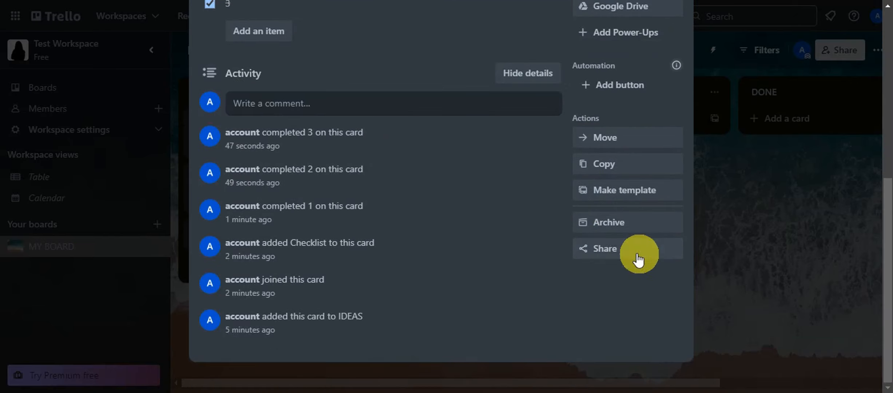
left_click(623, 223)
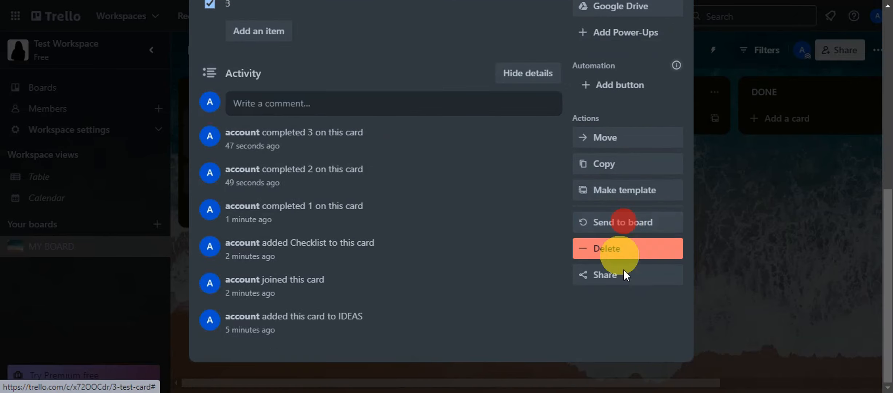
scroll(431, 217, "up", 8)
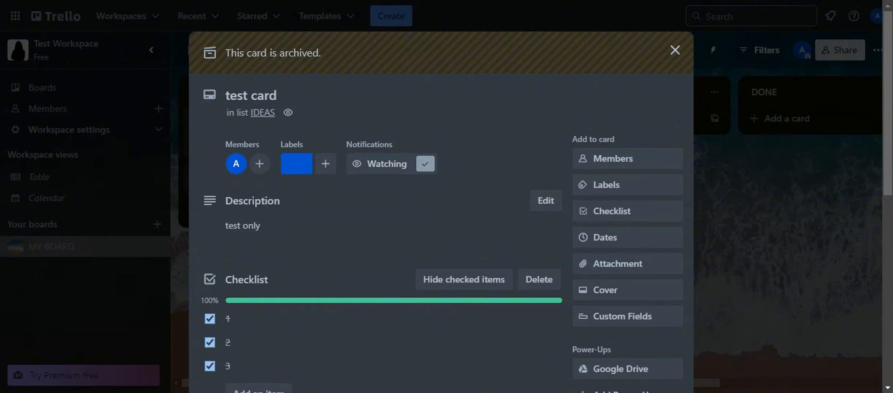
left_click(390, 1)
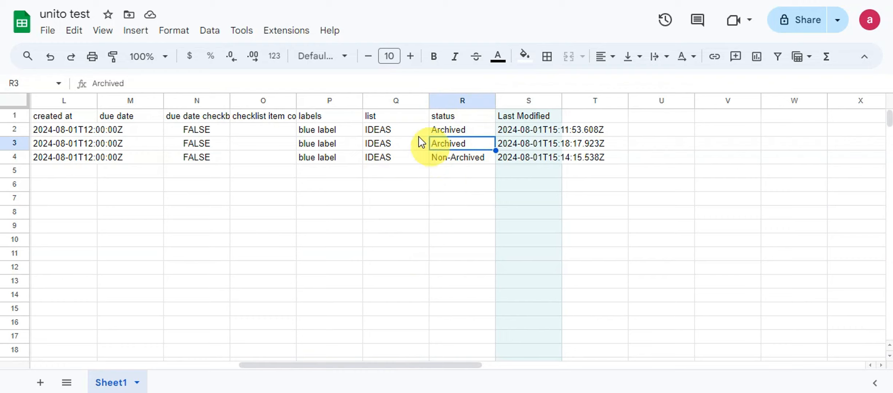
left_click(390, 147)
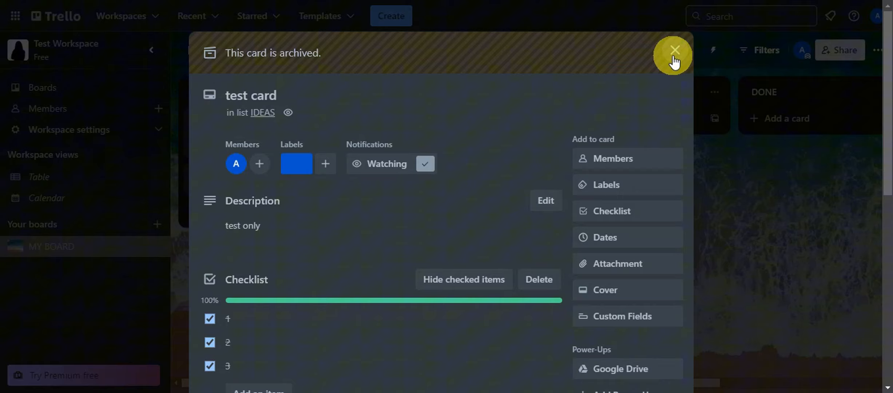
Close the archived card, move "test card2" from IDEAS to DONE in Trello, and check its list and status in the unito test spreadsheet
left_click(674, 62)
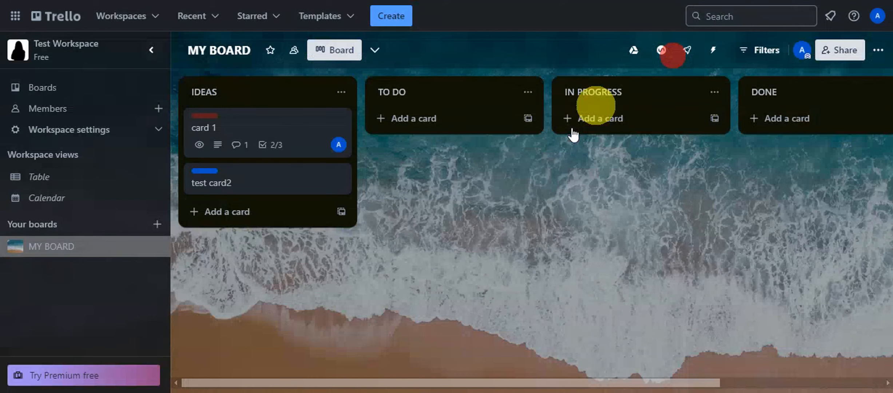
left_click_drag(243, 179, 754, 134)
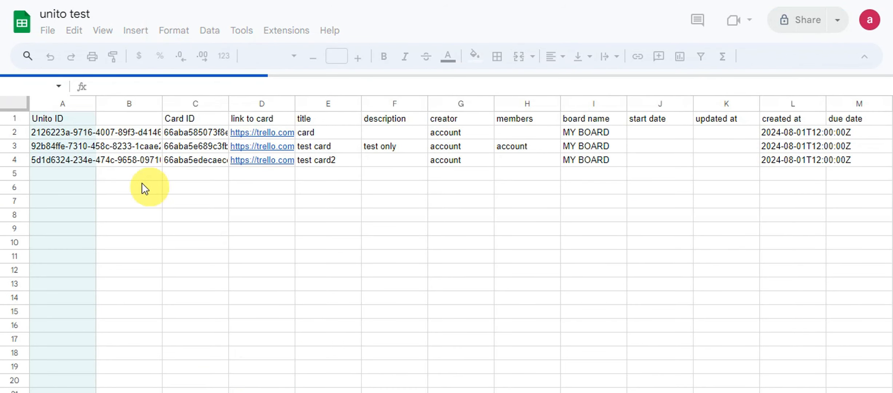
left_click(323, 159)
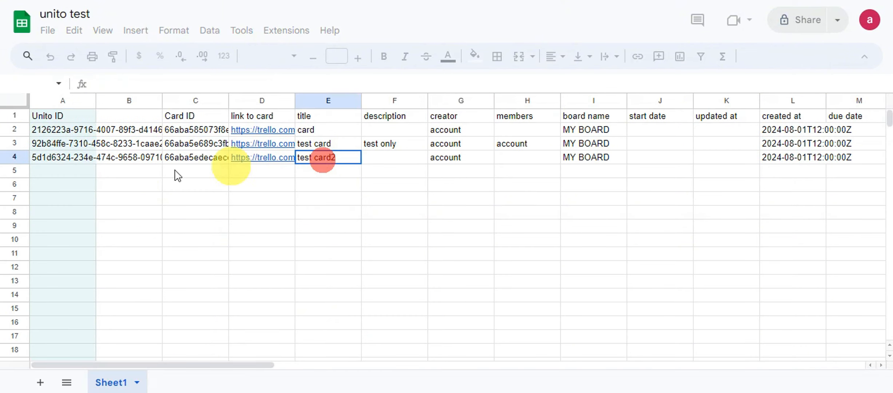
left_click(15, 158)
left_click_drag(232, 364, 411, 352)
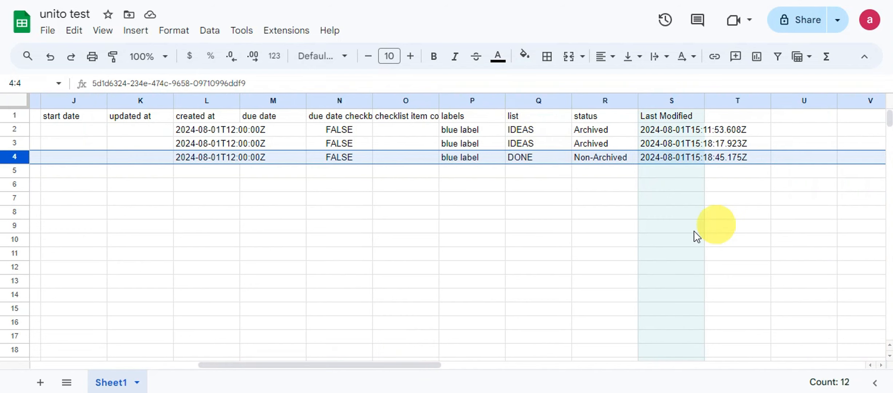
left_click_drag(406, 366, 175, 377)
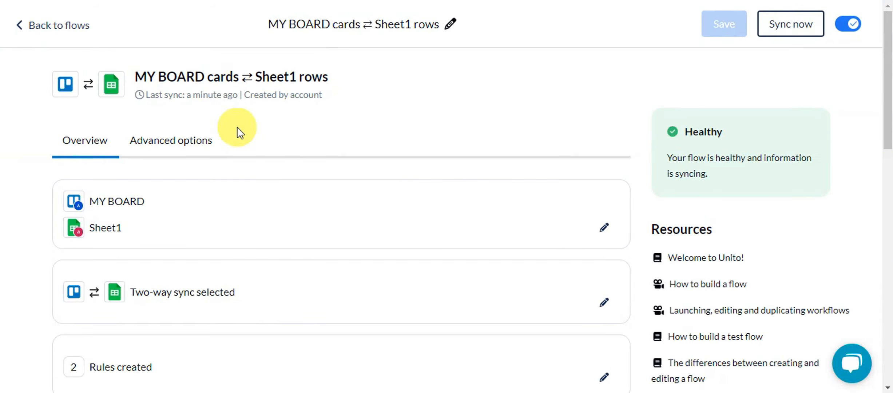
Review the MY BOARD cards and Sheet1 rows flow in Unito, including its overview and recent activity, and return to the Trello board's lists
scroll(255, 132, "down", 10)
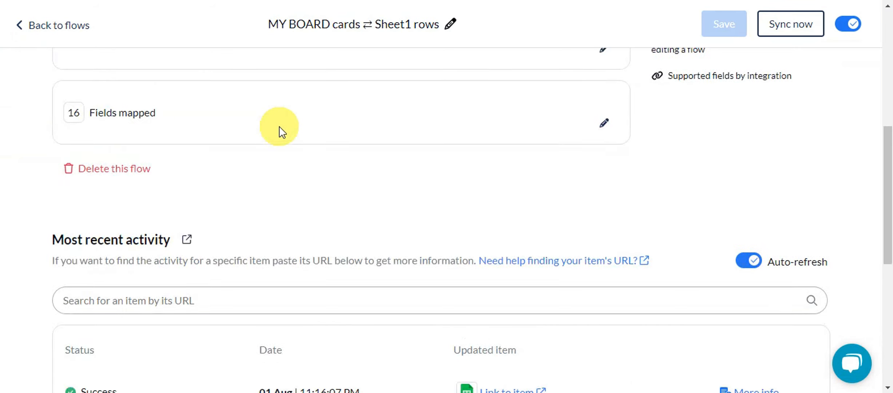
scroll(349, 199, "up", 10)
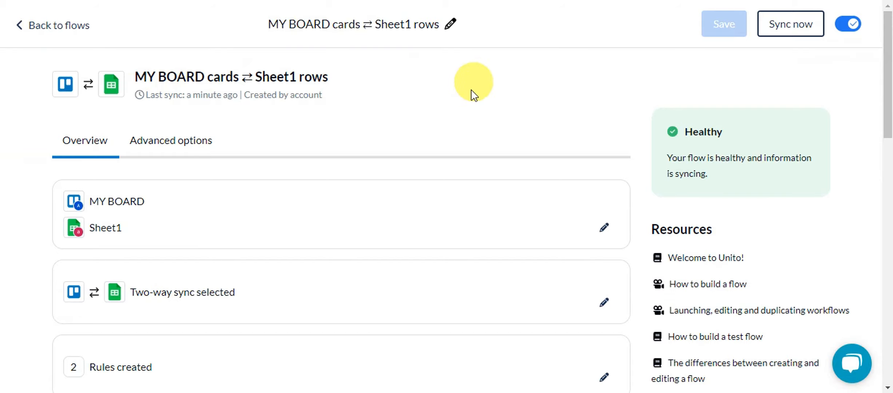
scroll(509, 127, "down", 10)
scroll(545, 165, "down", 4)
scroll(499, 251, "up", 10)
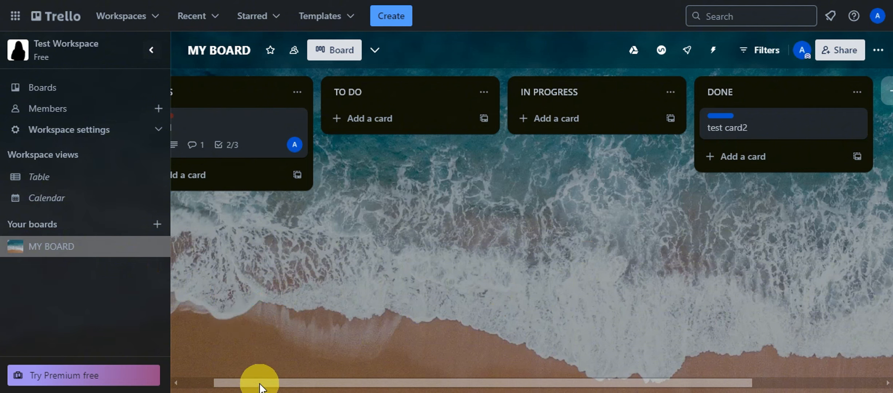
left_click_drag(249, 386, 146, 380)
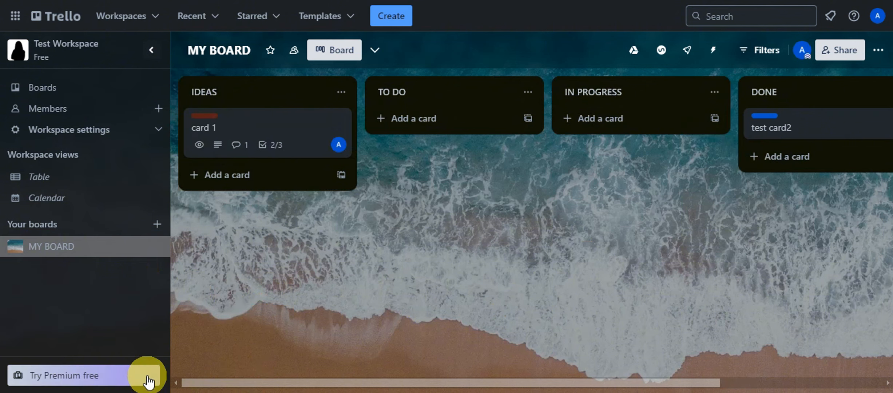